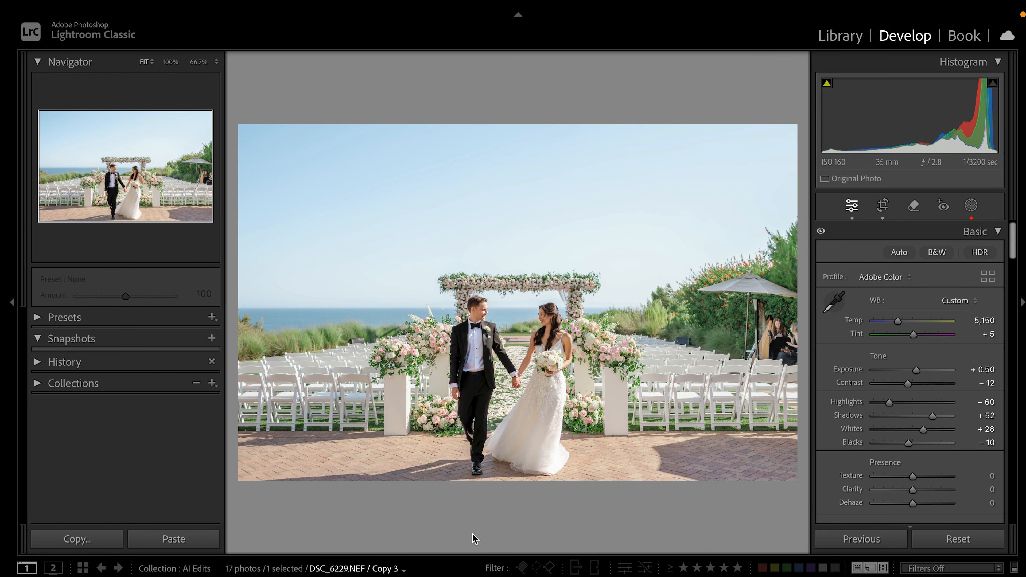
Reset the ceremony photo's crop to its full original frame, ready for generative removal
{"action": "key", "text": "q"}
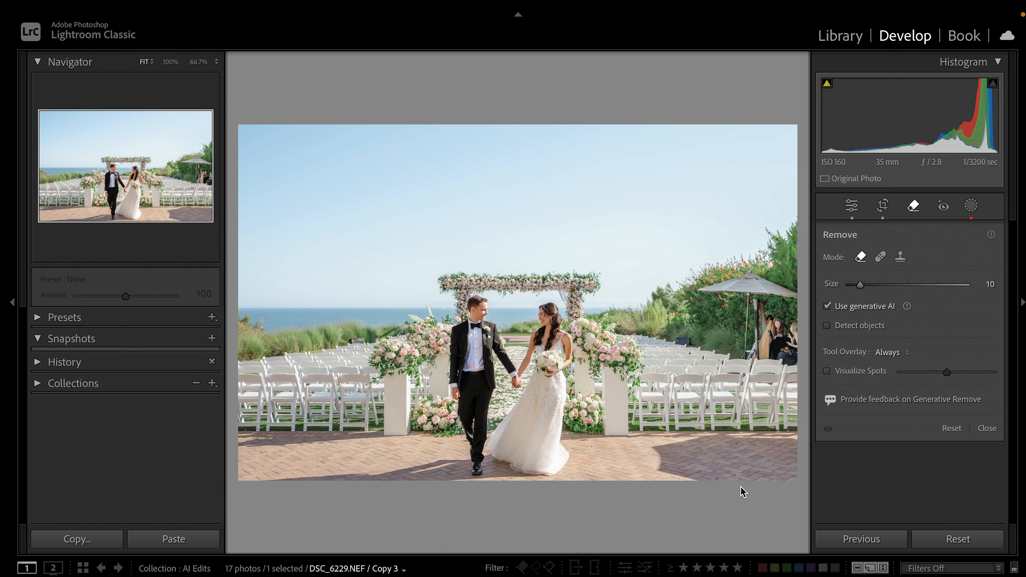
{"action": "left_click", "coordinate": [885, 203]}
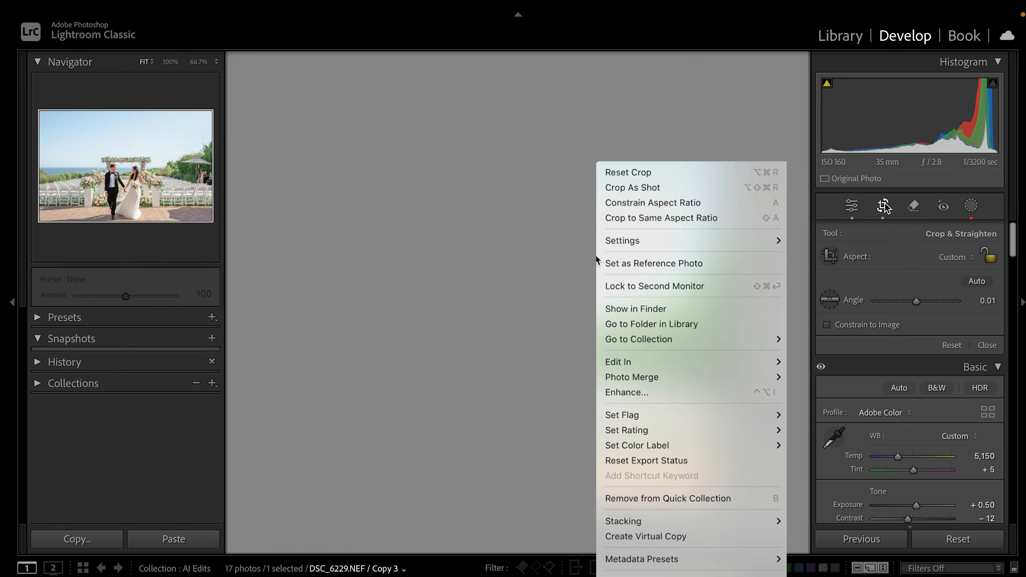
{"action": "left_click", "coordinate": [643, 175]}
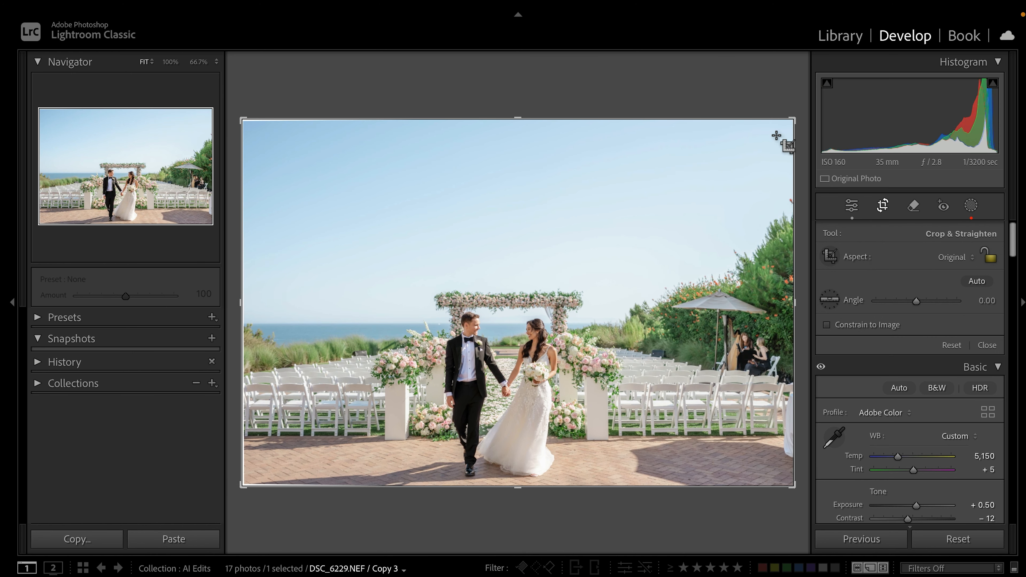
{"action": "left_click", "coordinate": [914, 206]}
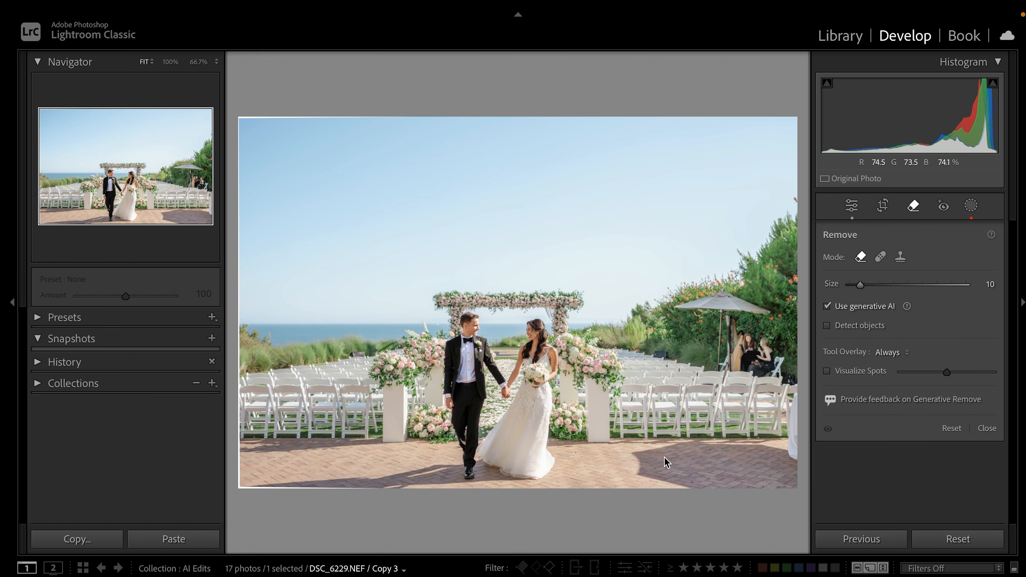
Brush over the dark lower-right pavement shadow and erase it with generative AI
{"action": "mouse_move", "coordinate": [690, 483]}
{"action": "left_mouse_down"}
{"action": "mouse_move", "coordinate": [638, 472]}
{"action": "mouse_move", "coordinate": [635, 457]}
{"action": "mouse_move", "coordinate": [767, 451]}
{"action": "mouse_move", "coordinate": [695, 450]}
{"action": "mouse_move", "coordinate": [663, 463]}
{"action": "mouse_move", "coordinate": [694, 480]}
{"action": "mouse_move", "coordinate": [654, 466]}
{"action": "mouse_move", "coordinate": [711, 486]}
{"action": "mouse_move", "coordinate": [702, 464]}
{"action": "mouse_move", "coordinate": [690, 467]}
{"action": "mouse_move", "coordinate": [730, 468]}
{"action": "mouse_move", "coordinate": [727, 490]}
{"action": "mouse_move", "coordinate": [742, 467]}
{"action": "mouse_move", "coordinate": [748, 488]}
{"action": "mouse_move", "coordinate": [760, 460]}
{"action": "mouse_move", "coordinate": [762, 498]}
{"action": "mouse_move", "coordinate": [768, 460]}
{"action": "mouse_move", "coordinate": [785, 494]}
{"action": "mouse_move", "coordinate": [776, 451]}
{"action": "mouse_move", "coordinate": [802, 459]}
{"action": "mouse_move", "coordinate": [799, 397]}
{"action": "left_mouse_up"}
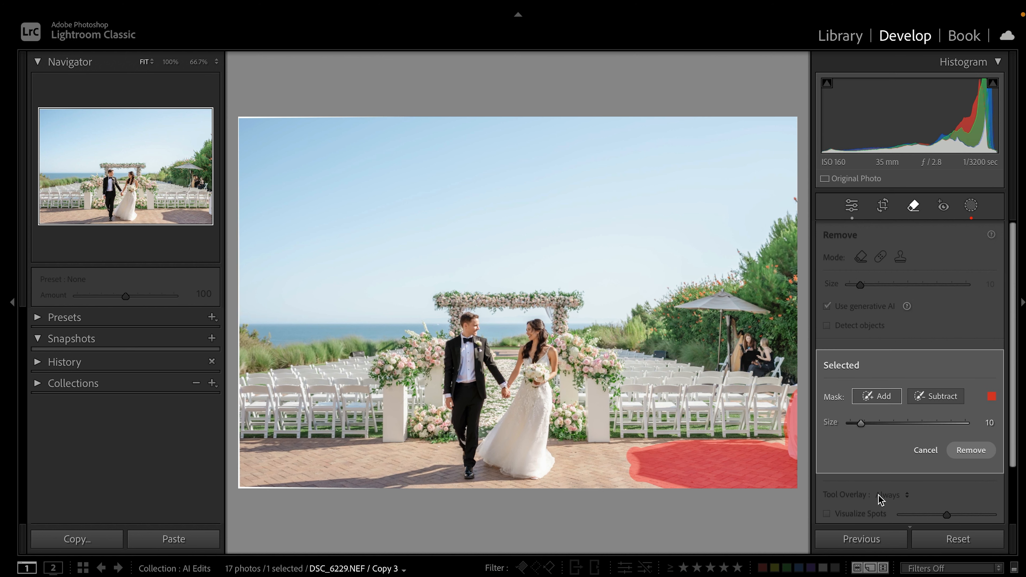
{"action": "left_click", "coordinate": [973, 453]}
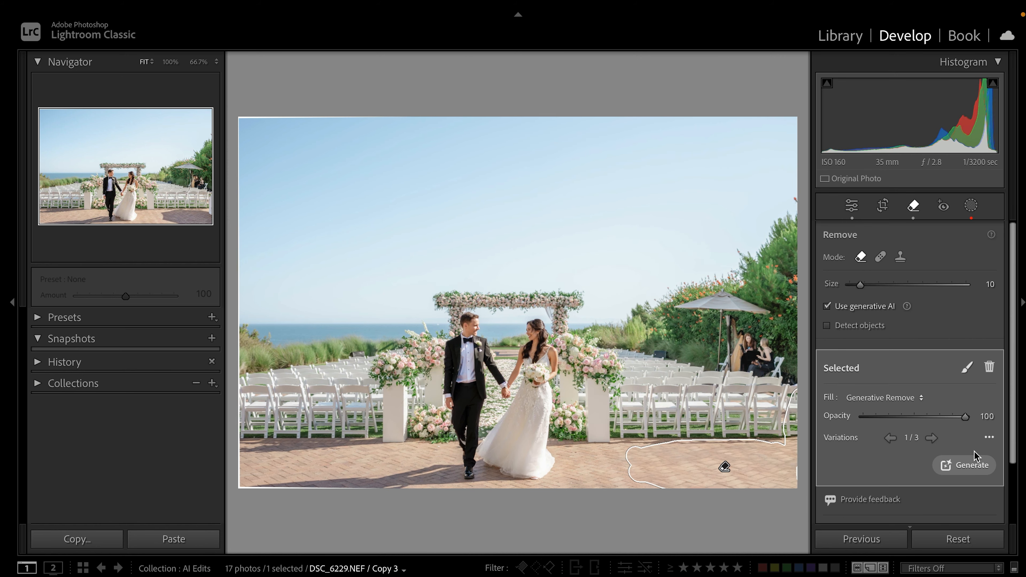
Inspect the pavement patch up close and switch it to generated variation 2 of 3
{"action": "left_click", "coordinate": [763, 492]}
{"action": "left_click_drag", "start_coordinate": [664, 474], "coordinate": [830, 395]}
{"action": "key", "text": "super+minus"}
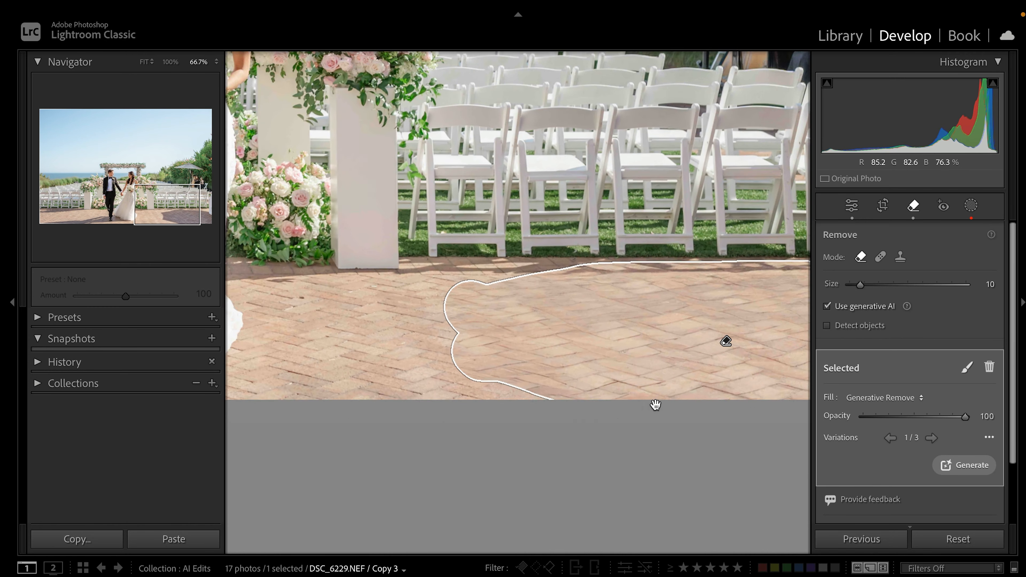
{"action": "left_click_drag", "start_coordinate": [742, 362], "coordinate": [646, 412]}
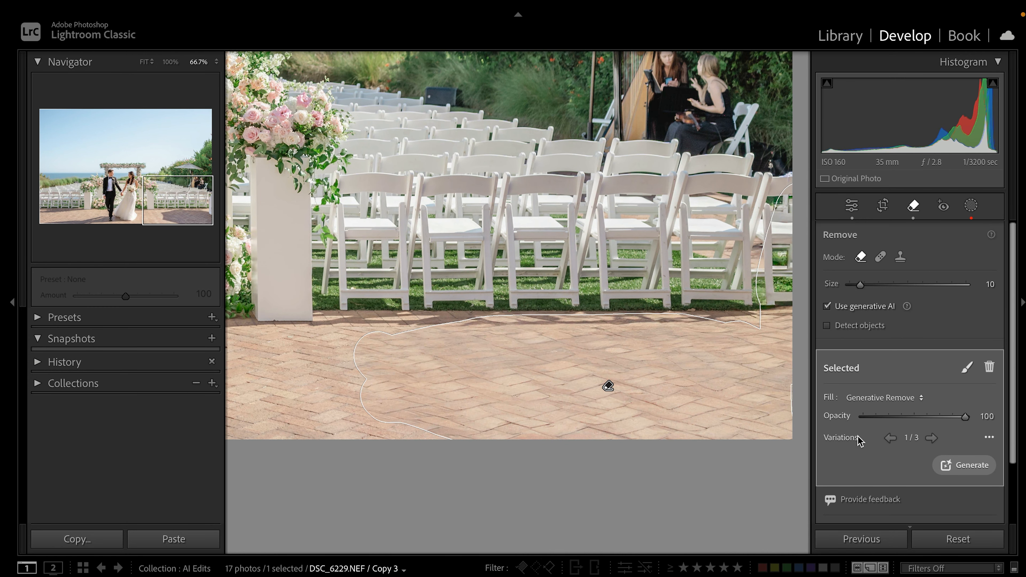
{"action": "left_click", "coordinate": [931, 438]}
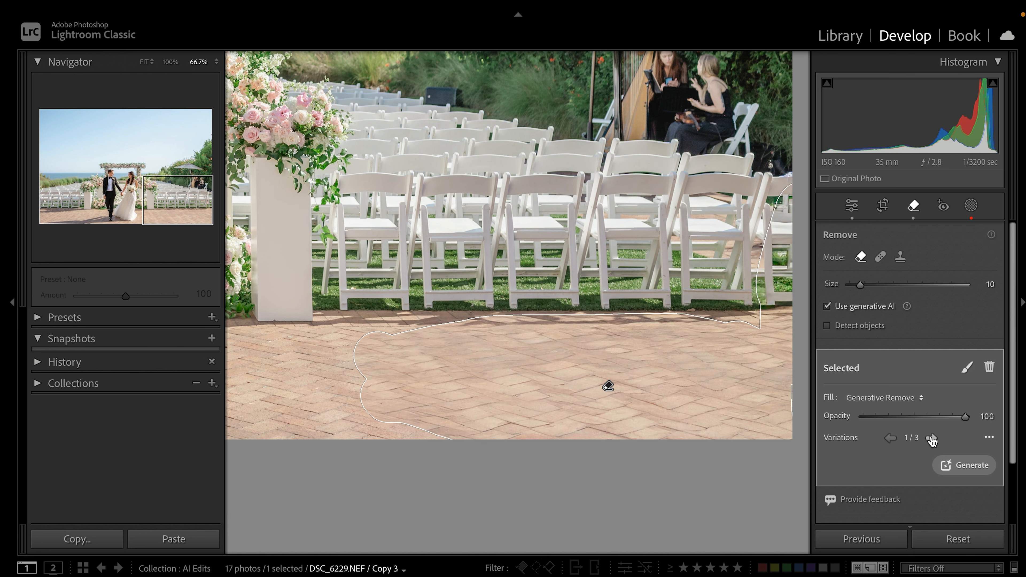
{"action": "left_click", "coordinate": [932, 438]}
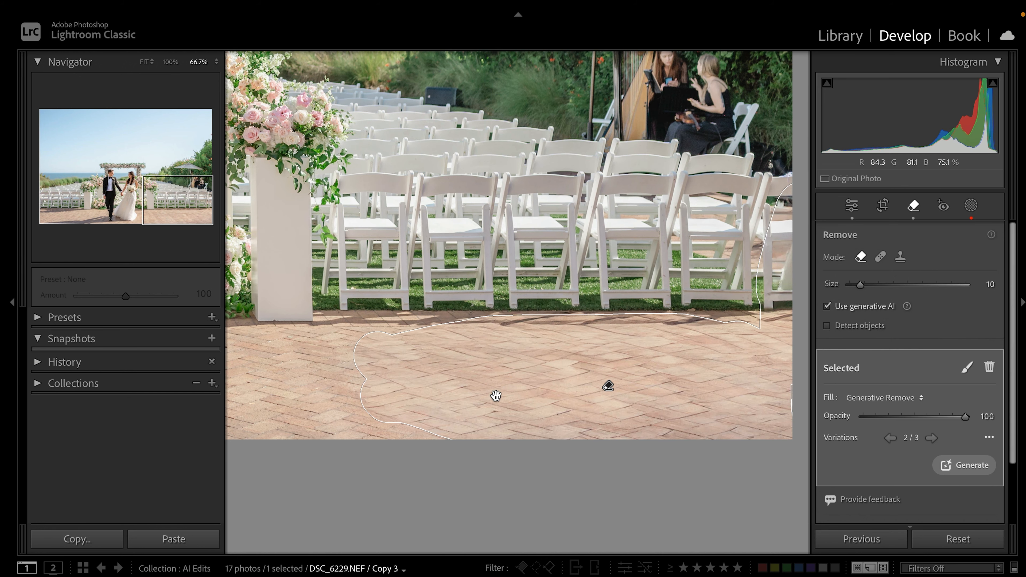
{"action": "left_click_drag", "start_coordinate": [478, 385], "coordinate": [671, 383]}
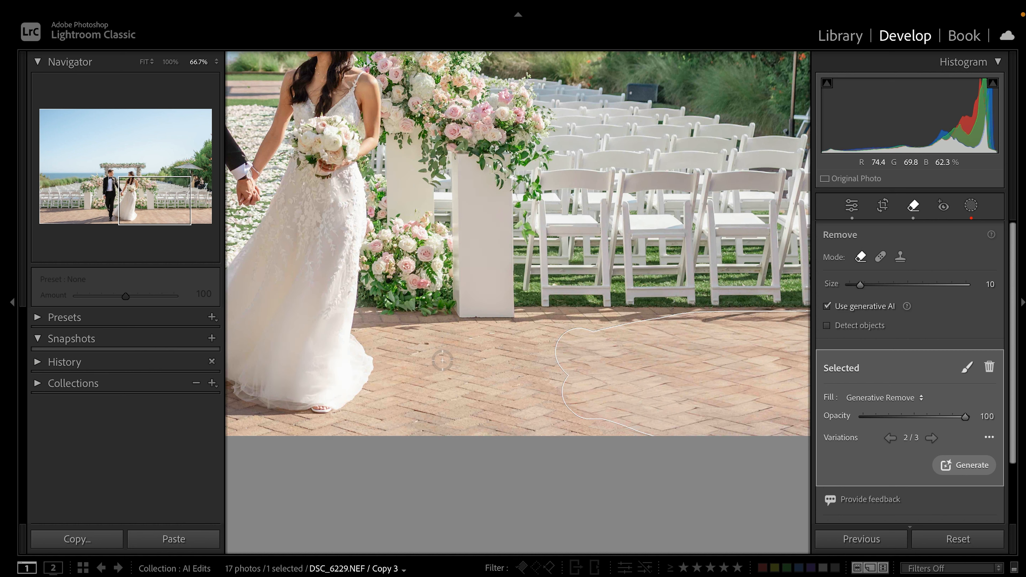
{"action": "key", "text": "z"}
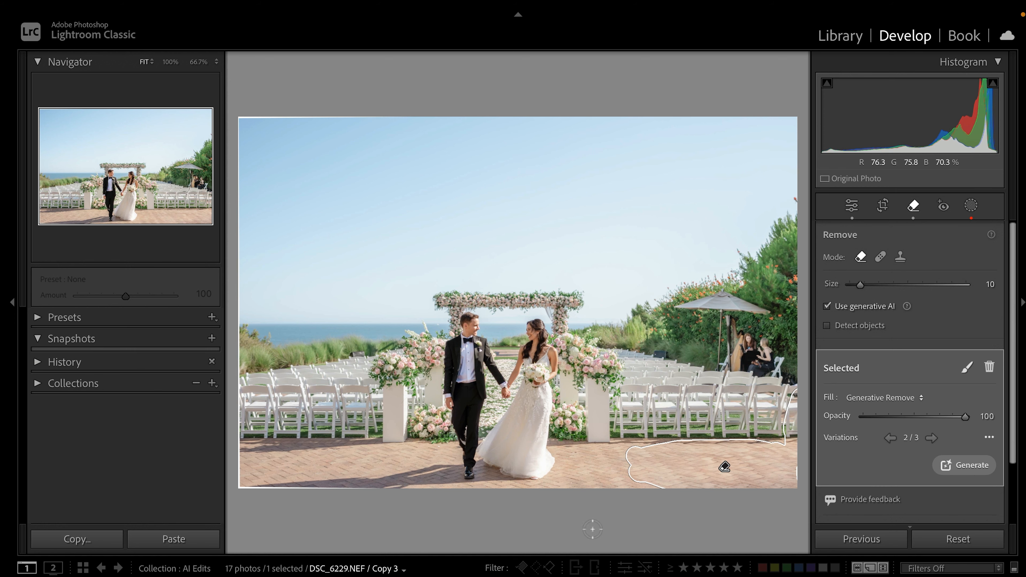
{"action": "left_click", "coordinate": [783, 371]}
Paint the removal mask up the umbrella pole and across the harp and musicians
{"action": "left_click_drag", "start_coordinate": [783, 371], "coordinate": [619, 383]}
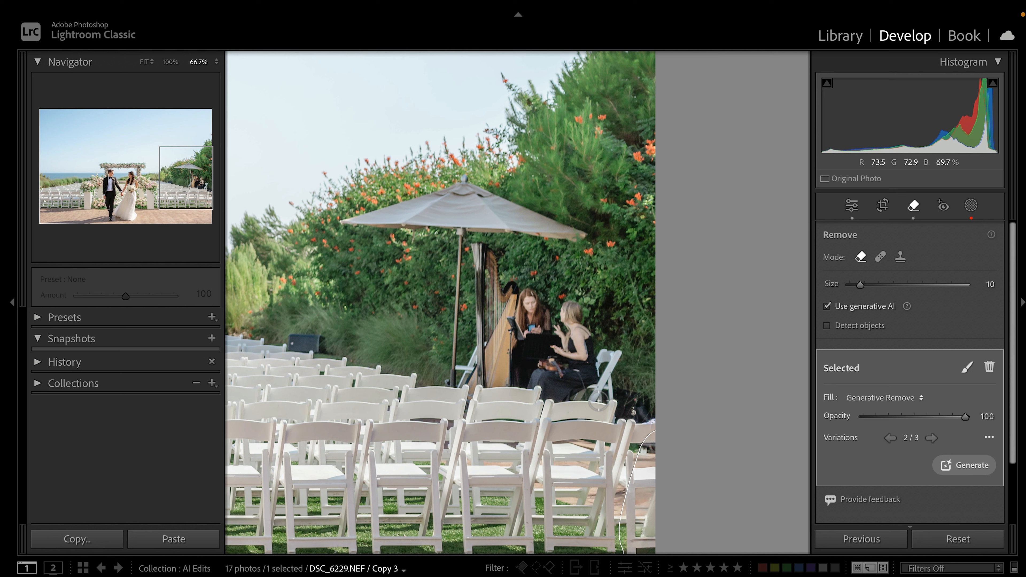
{"action": "key", "text": "bracketright"}
{"action": "key", "text": "bracketright"}
{"action": "key", "text": "bracketleft"}
{"action": "key", "text": "bracketleft"}
{"action": "left_click_drag", "start_coordinate": [449, 376], "coordinate": [463, 239]}
{"action": "key", "text": "bracketright"}
{"action": "key", "text": "bracketright"}
{"action": "key", "text": "bracketright"}
{"action": "key", "text": "bracketright"}
{"action": "key", "text": "bracketright"}
{"action": "key", "text": "bracketright"}
{"action": "key", "text": "bracketright"}
{"action": "key", "text": "bracketright"}
{"action": "key", "text": "bracketright"}
{"action": "key", "text": "bracketright"}
{"action": "key", "text": "bracketright"}
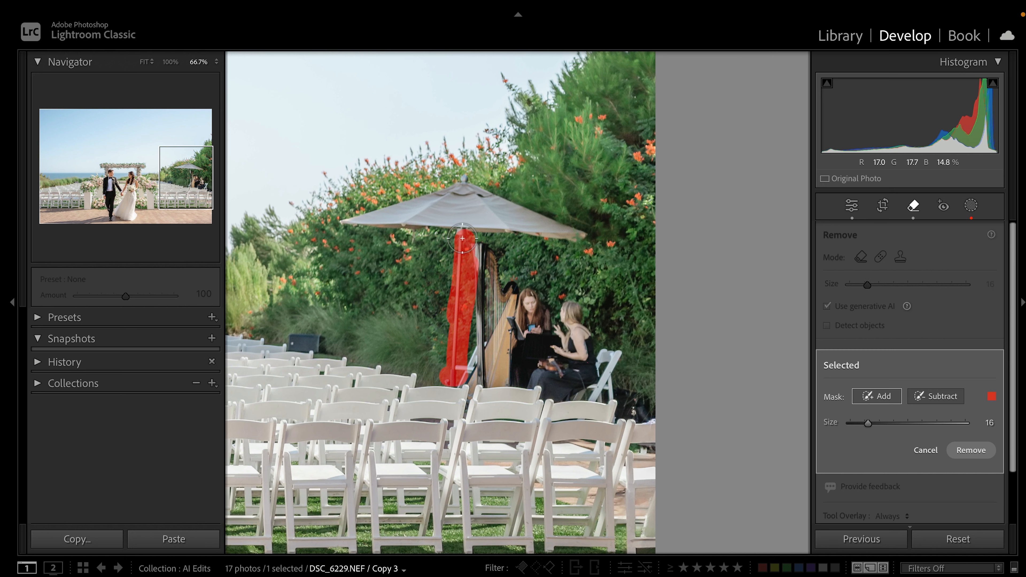
{"action": "mouse_move", "coordinate": [462, 238]}
{"action": "left_mouse_down"}
{"action": "mouse_move", "coordinate": [476, 324]}
{"action": "mouse_move", "coordinate": [469, 363]}
{"action": "mouse_move", "coordinate": [532, 363]}
{"action": "mouse_move", "coordinate": [484, 339]}
{"action": "mouse_move", "coordinate": [510, 323]}
{"action": "mouse_move", "coordinate": [493, 279]}
{"action": "mouse_move", "coordinate": [517, 313]}
{"action": "mouse_move", "coordinate": [540, 313]}
{"action": "mouse_move", "coordinate": [525, 312]}
{"action": "mouse_move", "coordinate": [567, 345]}
{"action": "mouse_move", "coordinate": [576, 324]}
{"action": "mouse_move", "coordinate": [564, 316]}
{"action": "mouse_move", "coordinate": [571, 347]}
{"action": "mouse_move", "coordinate": [555, 371]}
{"action": "mouse_move", "coordinate": [588, 380]}
{"action": "mouse_move", "coordinate": [561, 383]}
{"action": "mouse_move", "coordinate": [603, 380]}
{"action": "mouse_move", "coordinate": [612, 349]}
{"action": "left_mouse_up"}
Extend the mask over the umbrella's lower edge and the dark box behind the chairs
{"action": "scroll", "coordinate": [466, 215], "scroll_direction": "down", "scroll_amount": 4}
{"action": "mouse_move", "coordinate": [464, 227]}
{"action": "left_mouse_down"}
{"action": "mouse_move", "coordinate": [578, 237]}
{"action": "mouse_move", "coordinate": [489, 190]}
{"action": "mouse_move", "coordinate": [440, 220]}
{"action": "mouse_move", "coordinate": [360, 220]}
{"action": "mouse_move", "coordinate": [437, 193]}
{"action": "mouse_move", "coordinate": [460, 196]}
{"action": "left_mouse_up"}
{"action": "scroll", "coordinate": [450, 289], "scroll_direction": "down", "scroll_amount": 5}
{"action": "scroll", "coordinate": [338, 331], "scroll_direction": "down", "scroll_amount": 1}
{"action": "mouse_move", "coordinate": [329, 344]}
{"action": "left_mouse_down"}
{"action": "mouse_move", "coordinate": [292, 343]}
{"action": "mouse_move", "coordinate": [310, 339]}
{"action": "left_mouse_up"}
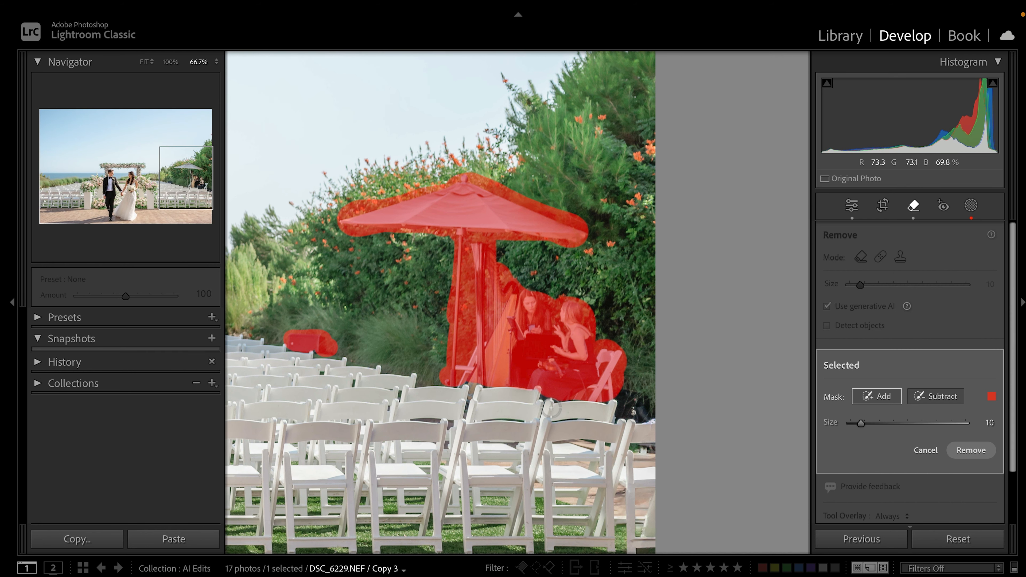
Touch up the mask's lower-right edge with a smaller brush, then generatively remove the masked area
{"action": "key", "text": "z"}
{"action": "left_click", "coordinate": [929, 398]}
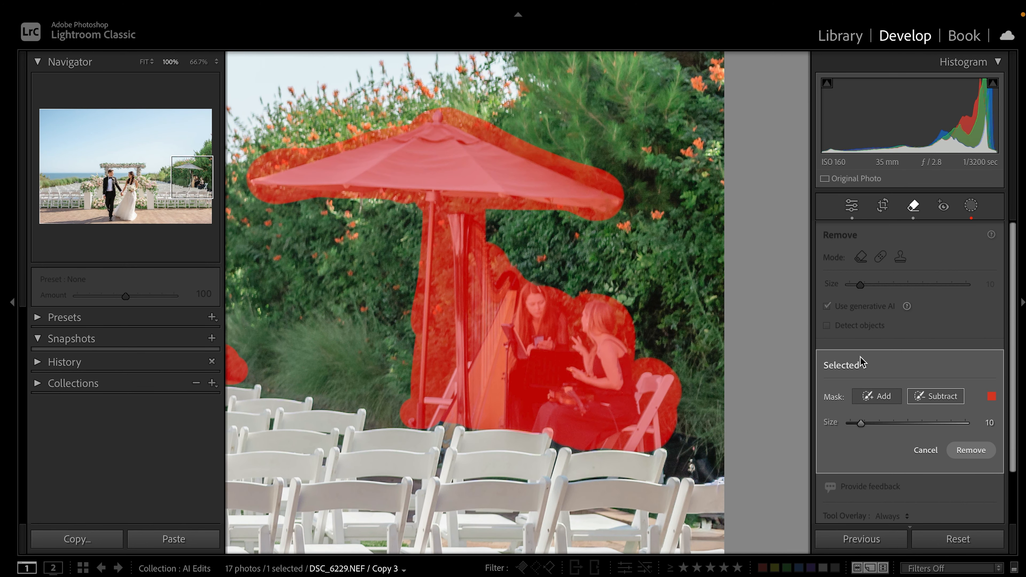
{"action": "key", "text": "["}
{"action": "key", "text": "["}
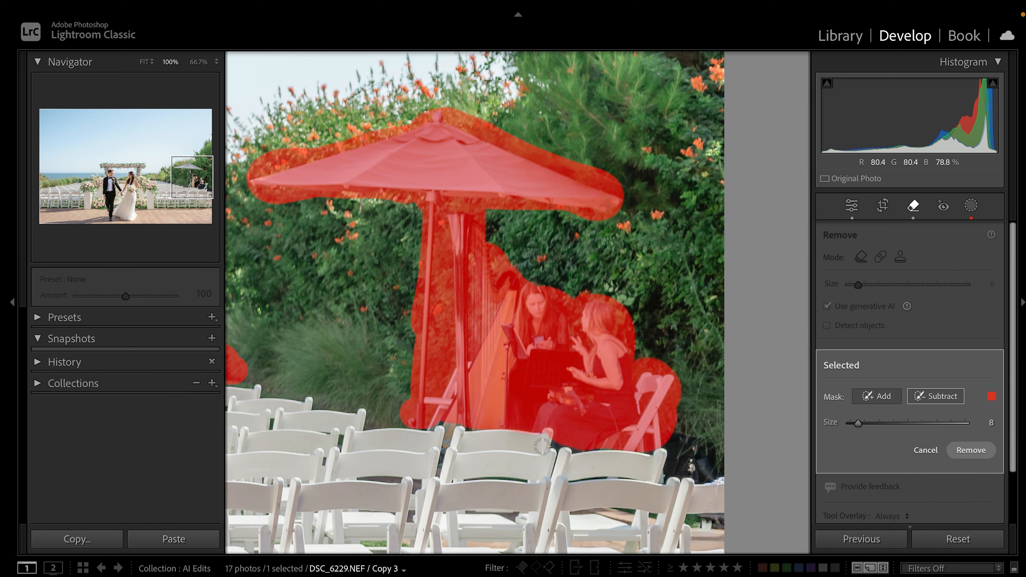
{"action": "key", "text": "bracketleft"}
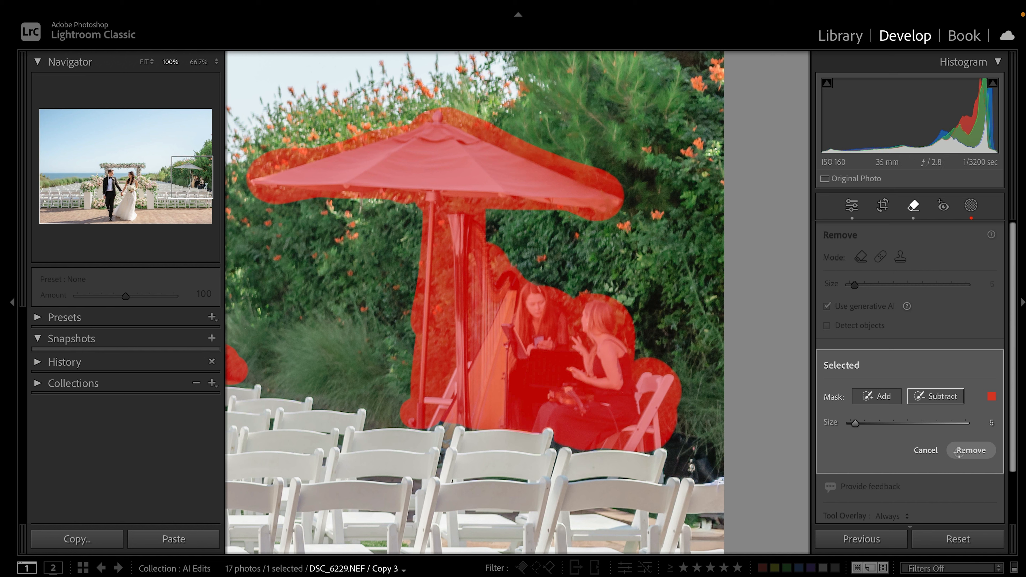
{"action": "left_click", "coordinate": [883, 398]}
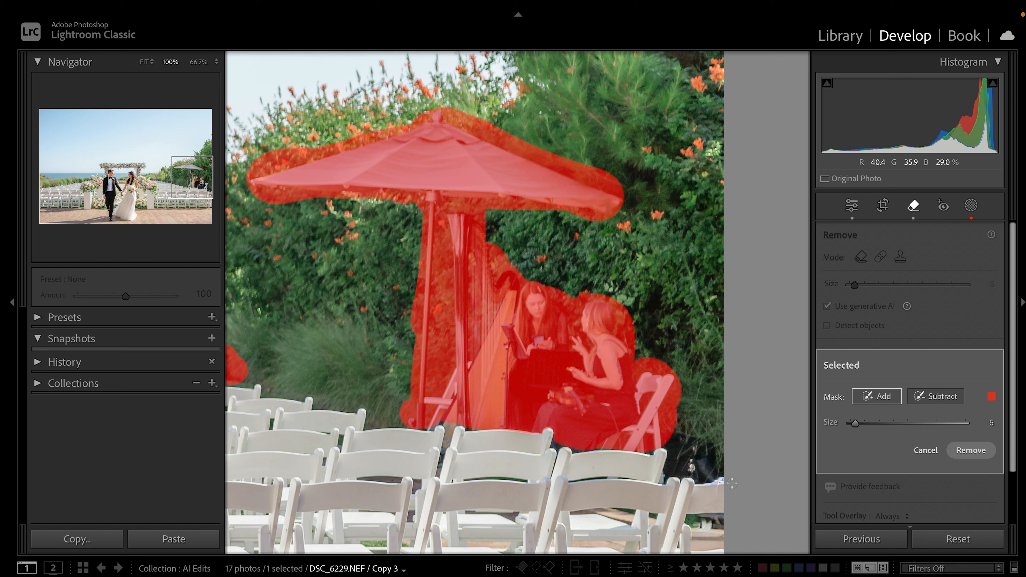
{"action": "scroll", "coordinate": [663, 444], "scroll_direction": "up", "scroll_amount": 3}
{"action": "mouse_move", "coordinate": [667, 444]}
{"action": "left_mouse_down"}
{"action": "mouse_move", "coordinate": [713, 451]}
{"action": "mouse_move", "coordinate": [676, 438]}
{"action": "mouse_move", "coordinate": [671, 470]}
{"action": "mouse_move", "coordinate": [705, 474]}
{"action": "mouse_move", "coordinate": [717, 462]}
{"action": "mouse_move", "coordinate": [694, 451]}
{"action": "left_mouse_up"}
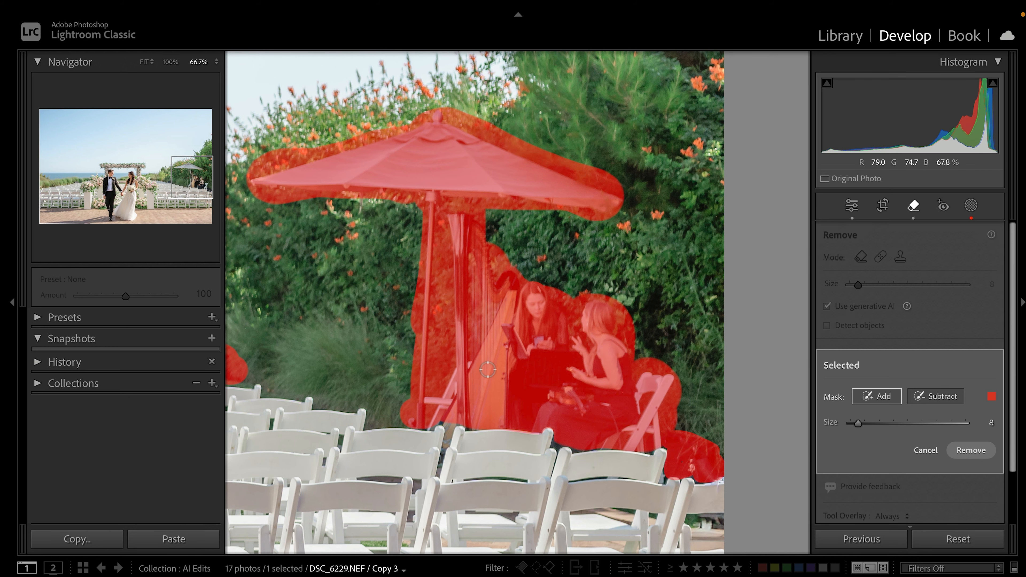
{"action": "key", "text": "super+minus"}
{"action": "left_click", "coordinate": [970, 450]}
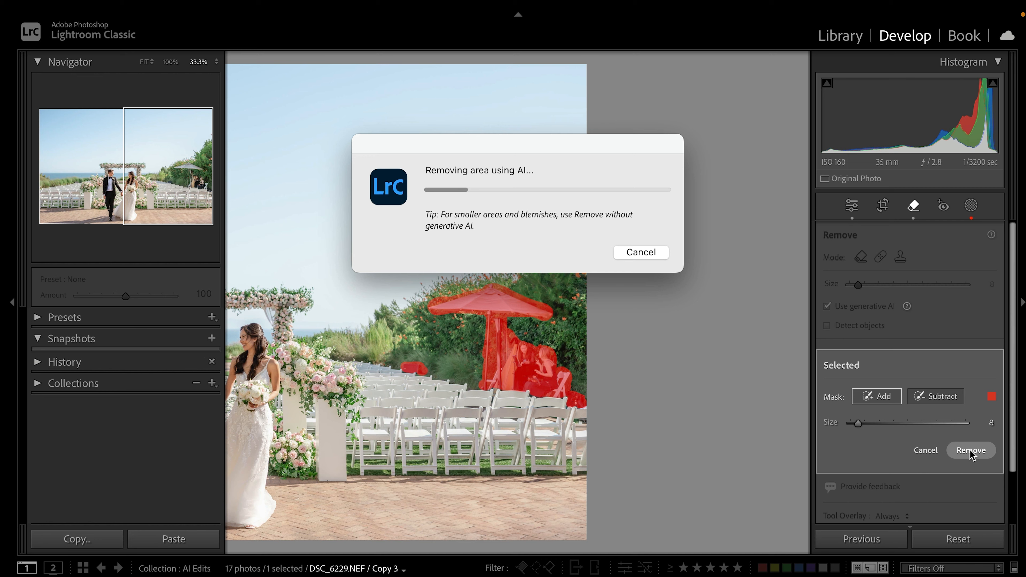
Inspect the generated hedge fill up close and keep fill variation 1 of 3
{"action": "key", "text": "super+equal"}
{"action": "key", "text": "super+equal"}
{"action": "key", "text": "super+equal"}
{"action": "left_click_drag", "start_coordinate": [596, 248], "coordinate": [666, 296]}
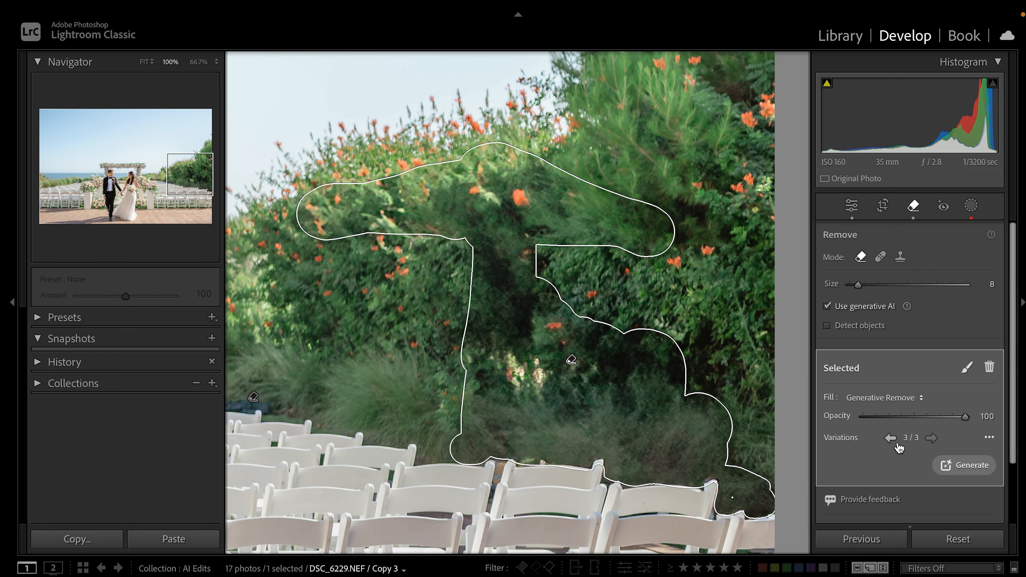
{"action": "left_click", "coordinate": [933, 438]}
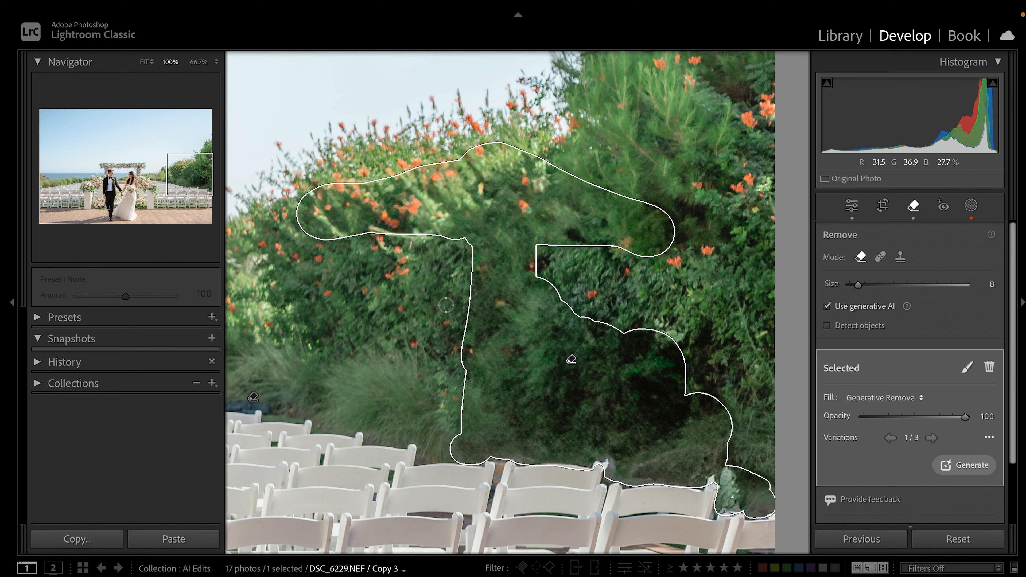
Mask the dark box in the grass behind the chairs and remove it with generated fill
{"action": "left_click_drag", "start_coordinate": [488, 273], "coordinate": [652, 325]}
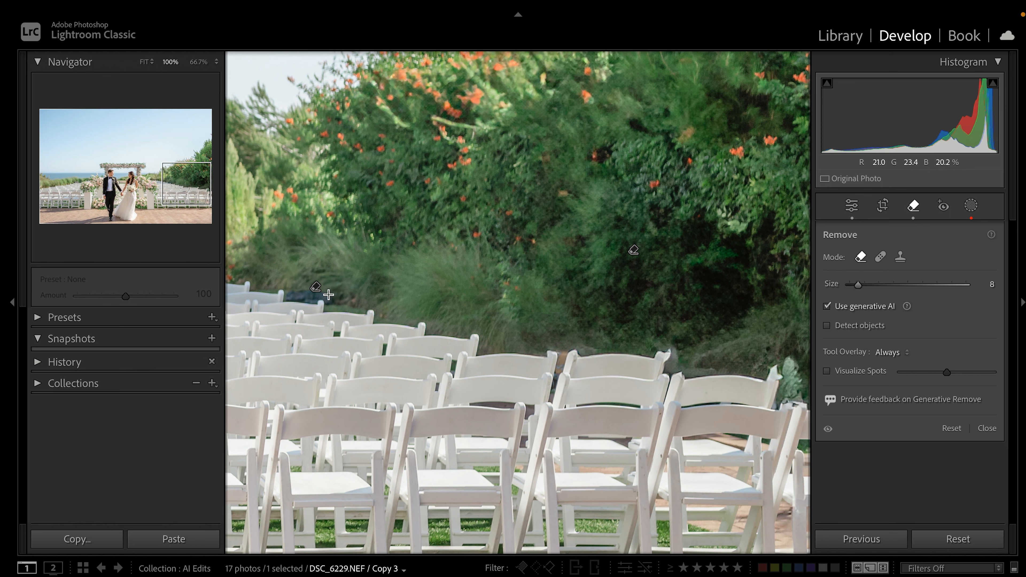
{"action": "mouse_move", "coordinate": [328, 295]}
{"action": "left_mouse_down"}
{"action": "mouse_move", "coordinate": [297, 291]}
{"action": "mouse_move", "coordinate": [311, 291]}
{"action": "left_mouse_up"}
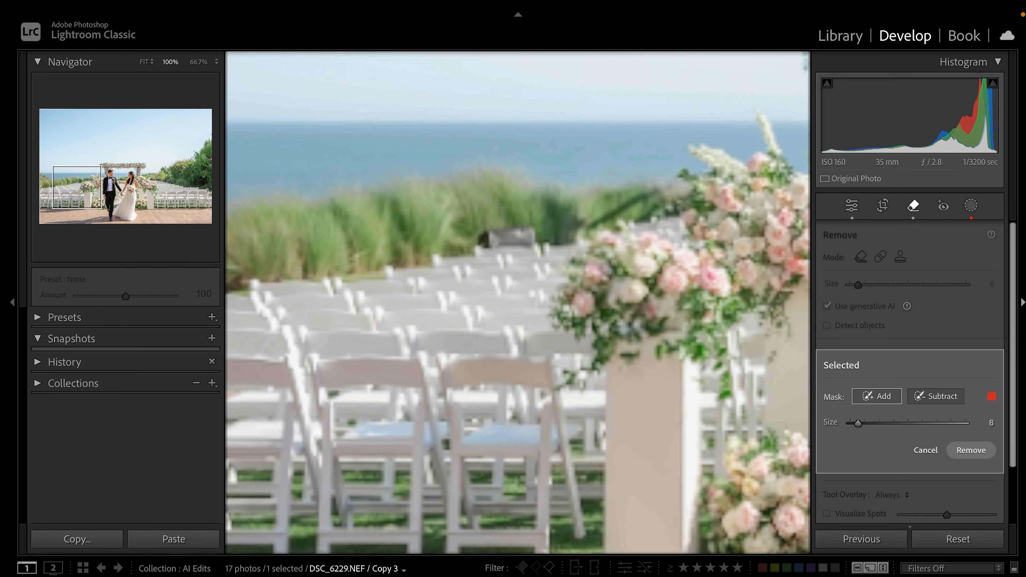
{"action": "left_click_drag", "start_coordinate": [510, 259], "coordinate": [618, 289]}
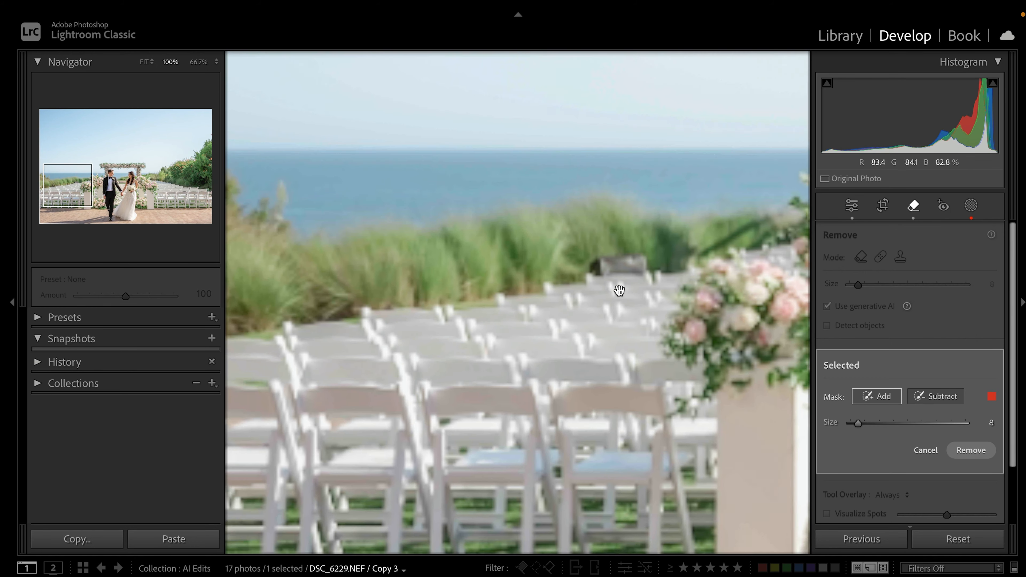
{"action": "left_click", "coordinate": [594, 265]}
{"action": "mouse_move", "coordinate": [597, 267]}
{"action": "left_mouse_down"}
{"action": "mouse_move", "coordinate": [648, 263]}
{"action": "mouse_move", "coordinate": [594, 258]}
{"action": "mouse_move", "coordinate": [625, 259]}
{"action": "left_mouse_up"}
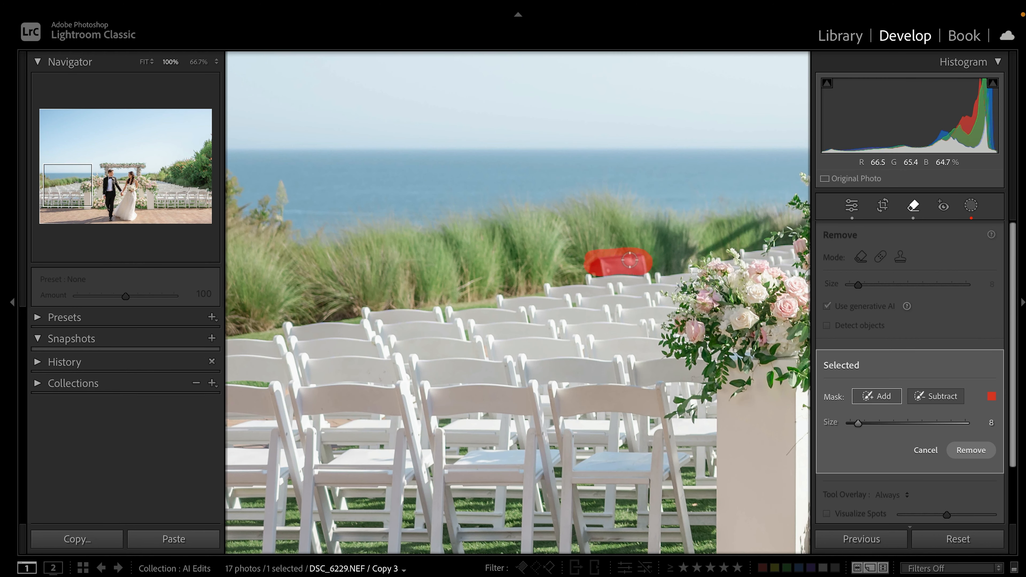
{"action": "left_click", "coordinate": [973, 450]}
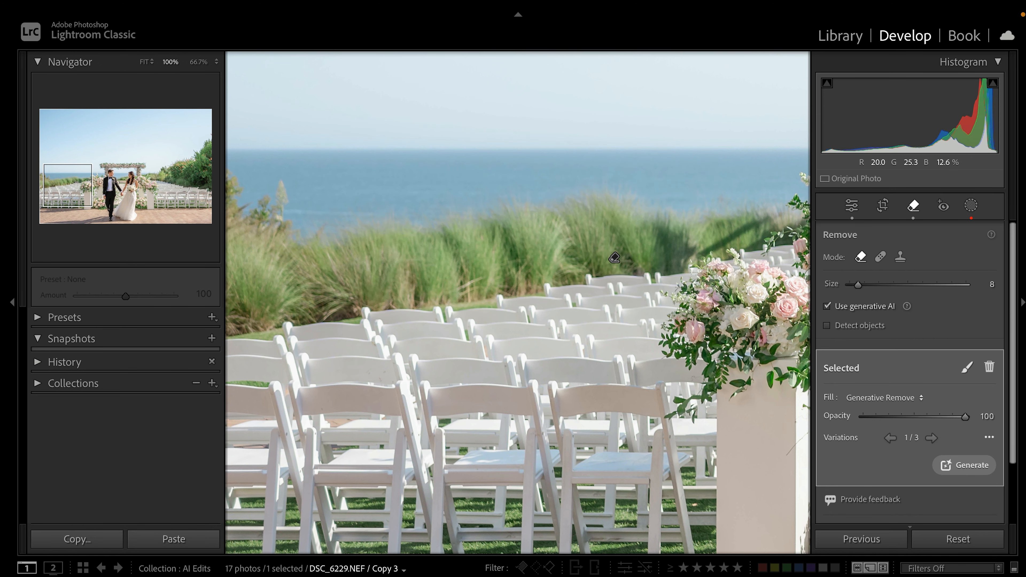
{"action": "left_click_drag", "start_coordinate": [729, 302], "coordinate": [371, 307]}
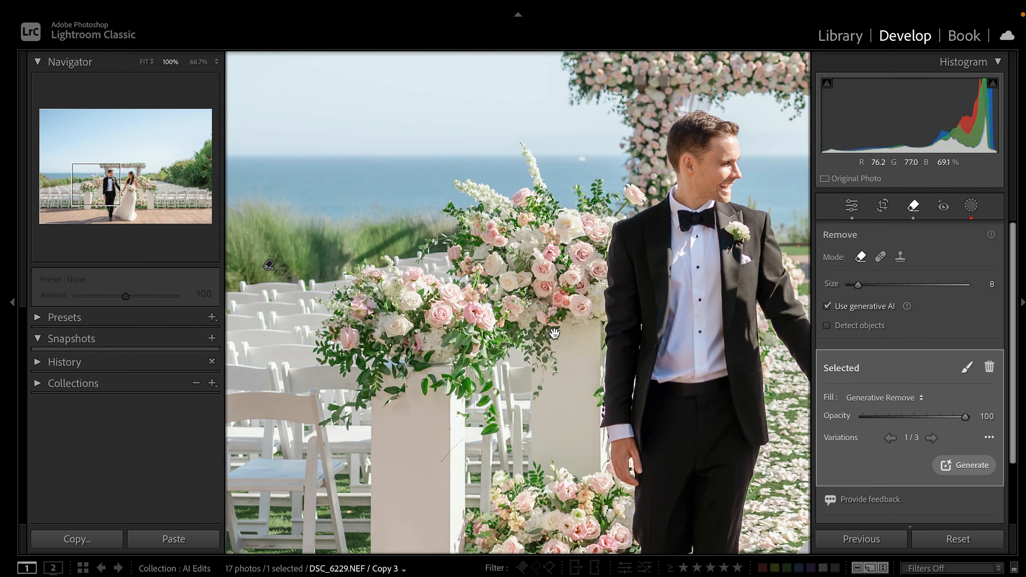
{"action": "left_click_drag", "start_coordinate": [793, 347], "coordinate": [52, 338]}
{"action": "left_click_drag", "start_coordinate": [461, 323], "coordinate": [389, 324]}
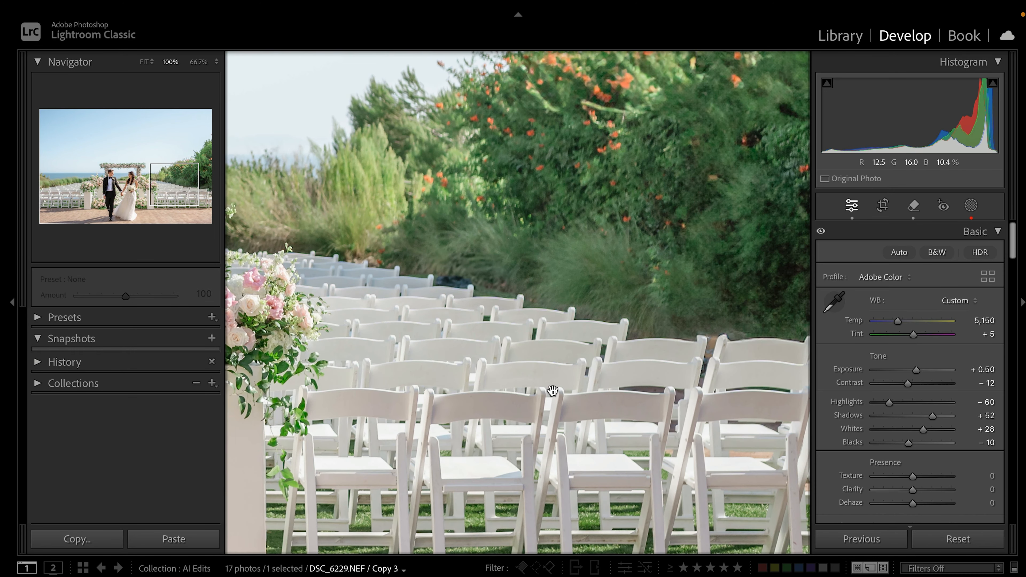
Straighten the photo 0.09° along the sea horizon and trim the crop's top edge
{"action": "left_click", "coordinate": [553, 389]}
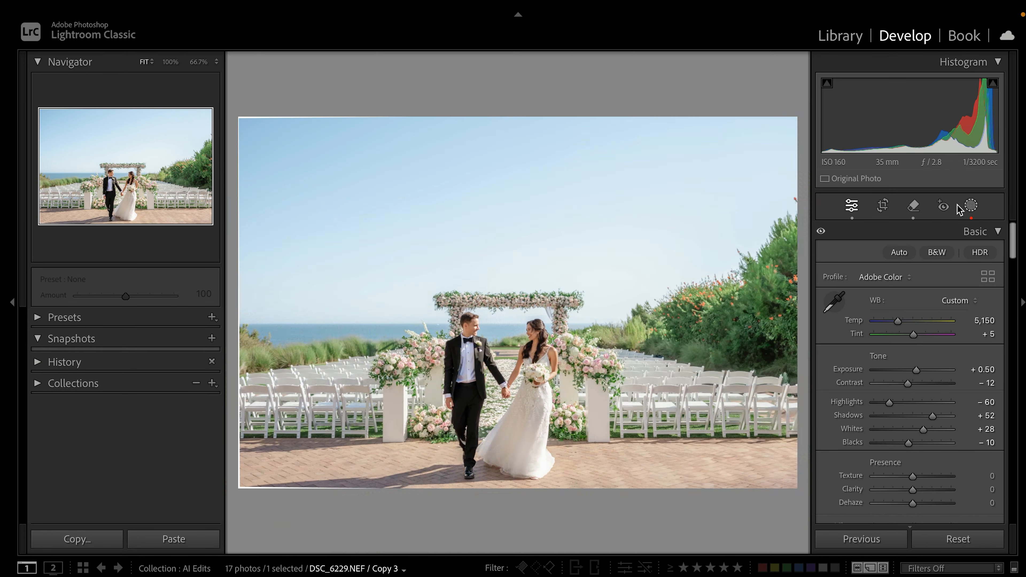
{"action": "left_click", "coordinate": [886, 205]}
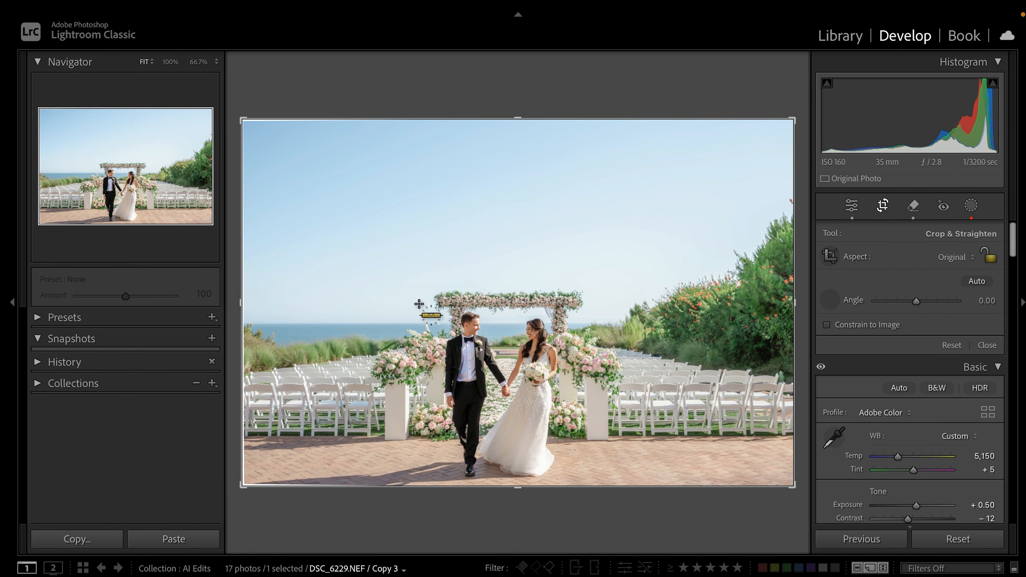
{"action": "left_click_drag", "start_coordinate": [303, 324], "coordinate": [426, 324]}
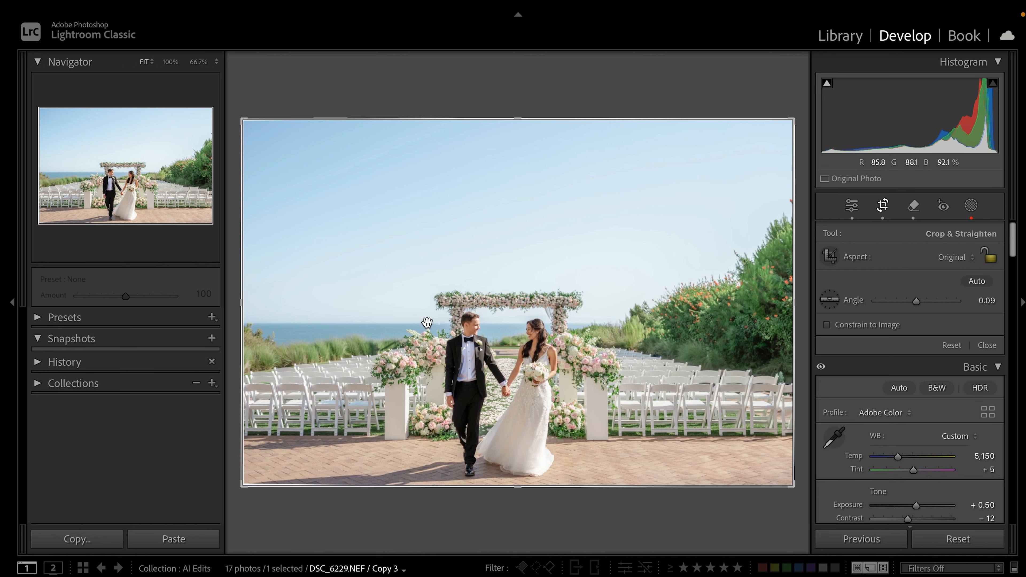
{"action": "left_click_drag", "start_coordinate": [535, 128], "coordinate": [535, 148]}
{"action": "left_click_drag", "start_coordinate": [528, 421], "coordinate": [540, 425]}
{"action": "key", "text": "Return"}
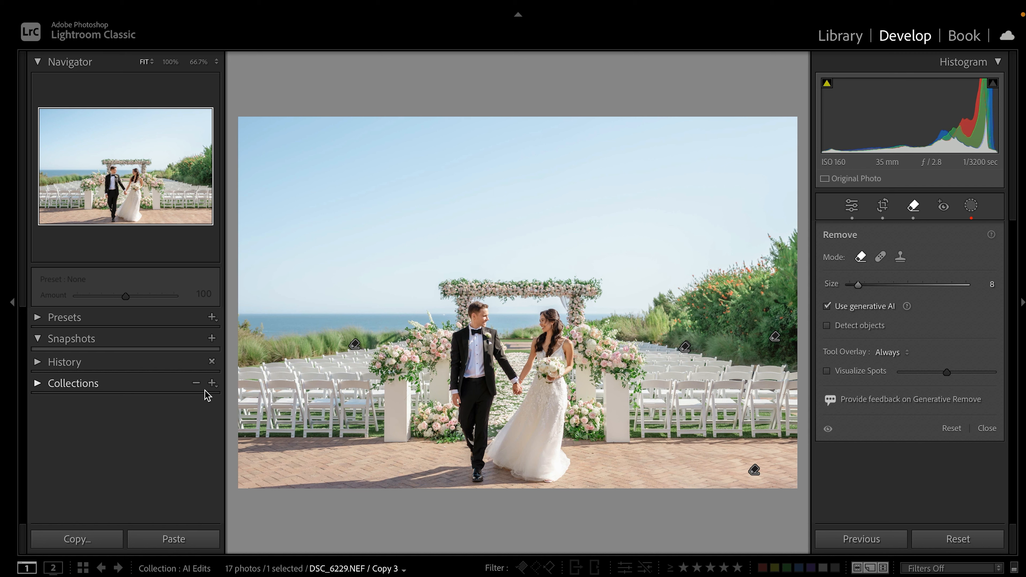
Step through the filmstrip to the aisle photo DSC_6285.NEF
{"action": "key", "text": "Right"}
{"action": "key", "text": "Right"}
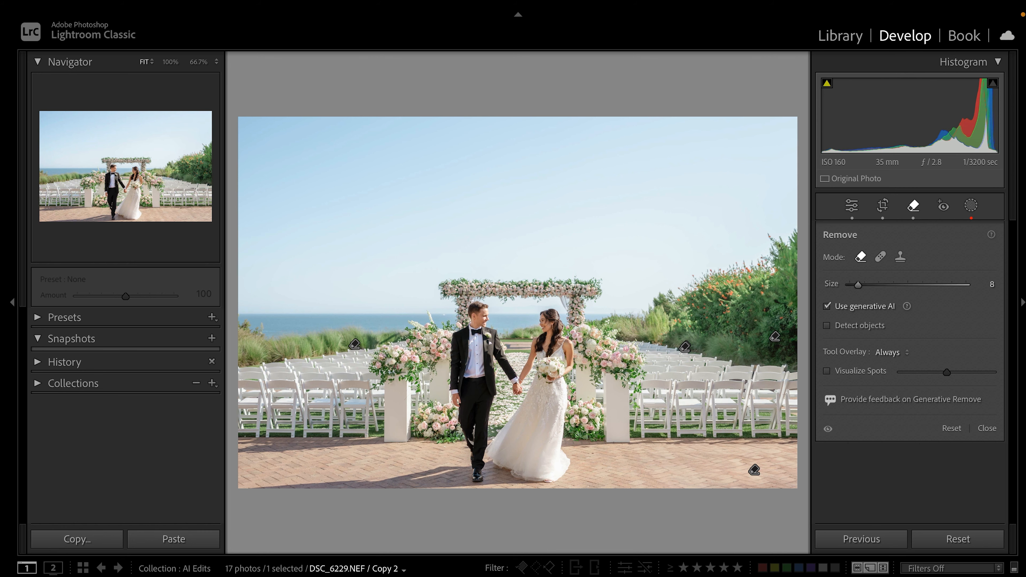
{"action": "key", "text": "Right"}
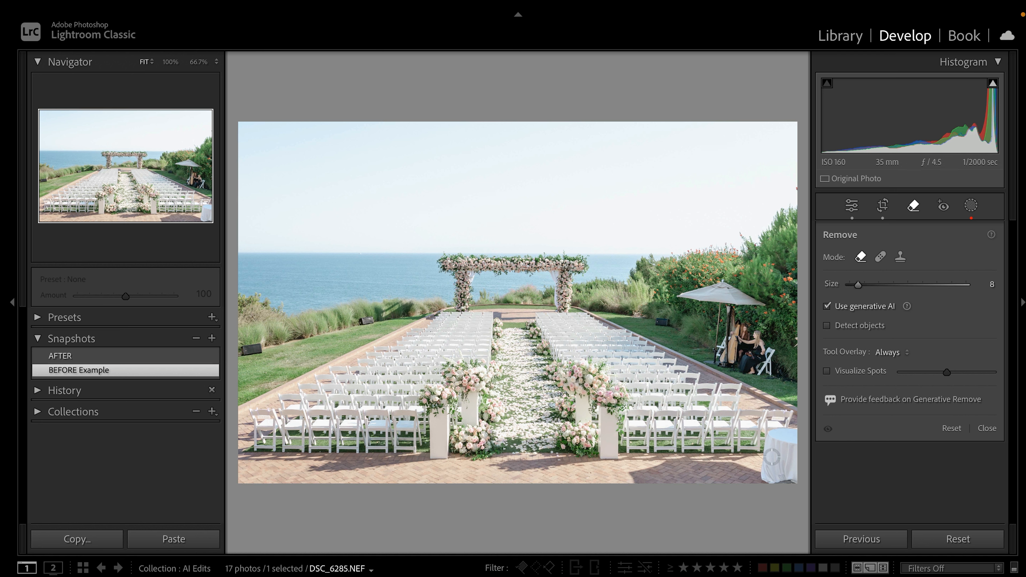
Zoom into the BEFORE Example's white table, then load the AFTER snapshot and check the cleaned corner
{"action": "key", "text": "z"}
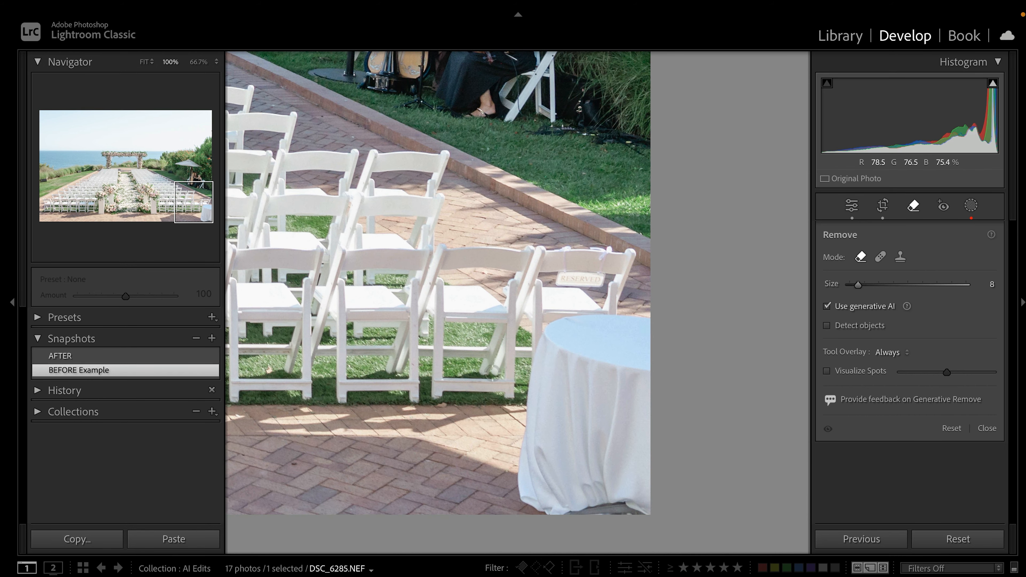
{"action": "key", "text": "z"}
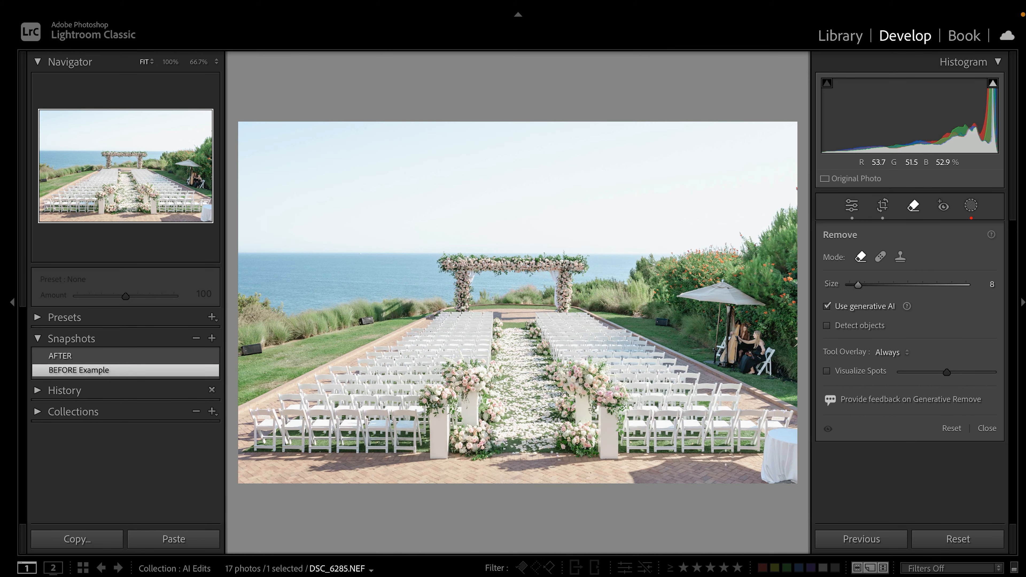
{"action": "left_click", "coordinate": [92, 356]}
{"action": "key", "text": "z"}
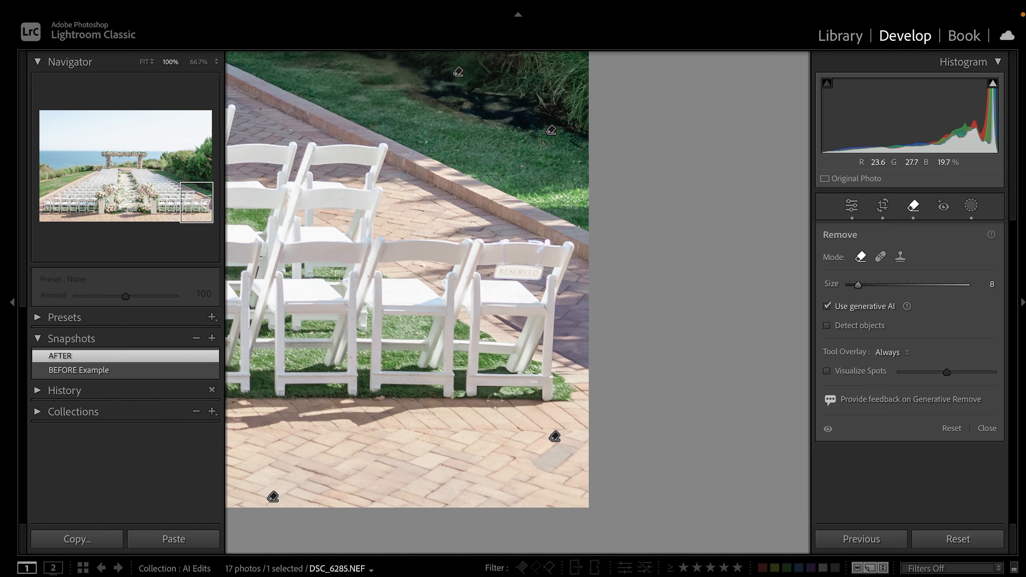
{"action": "left_click", "coordinate": [407, 282]}
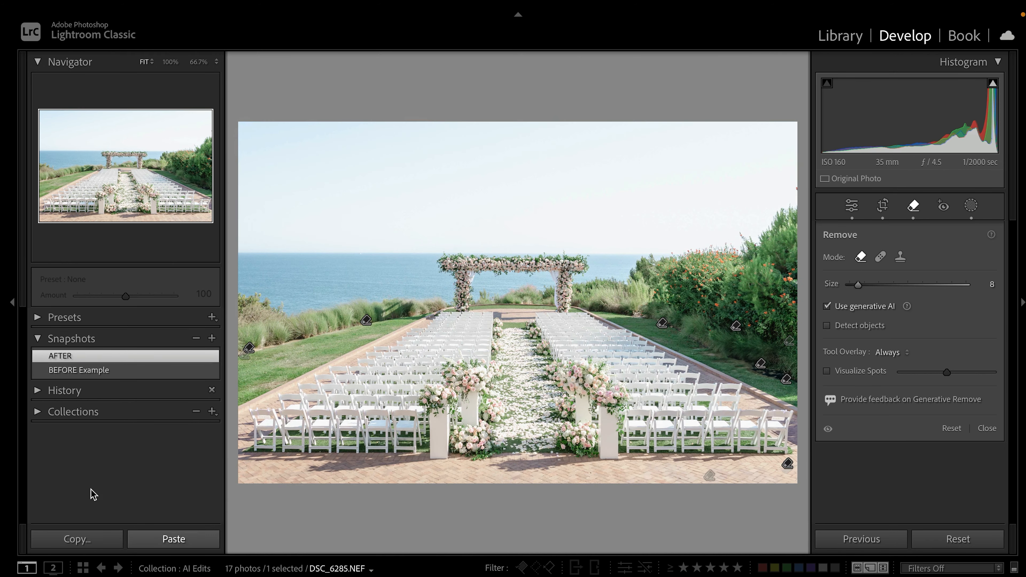
Move to DSC_9126.NEF / Copy 1 and apply its AFTER snapshot showing three sea removal spots
{"action": "key", "text": "Right"}
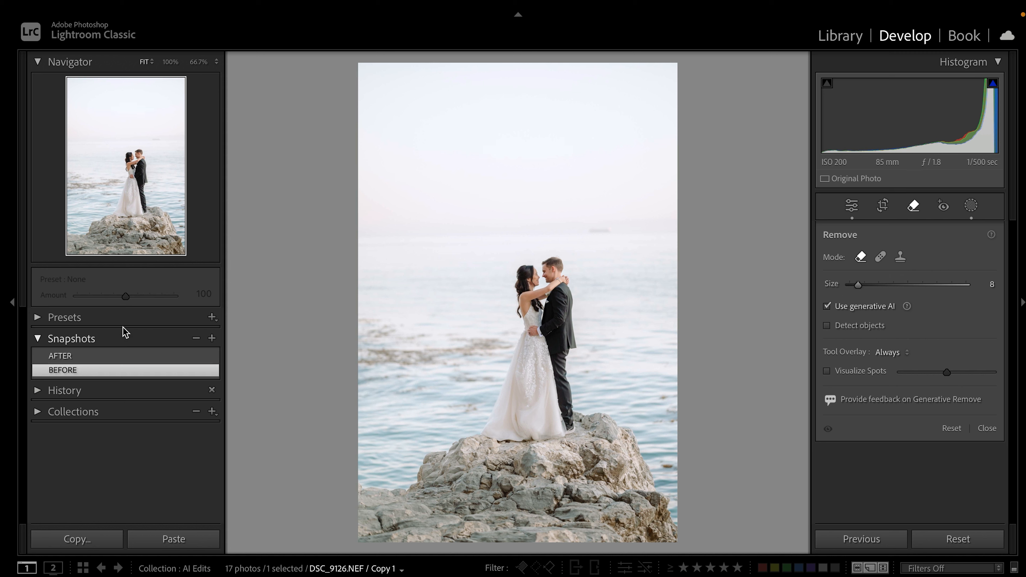
{"action": "left_click", "coordinate": [116, 349]}
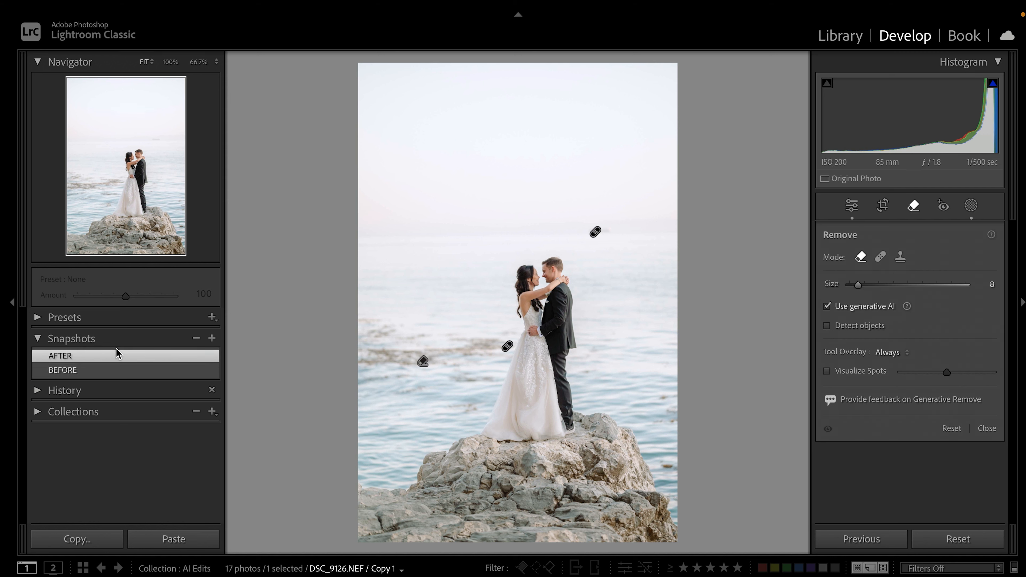
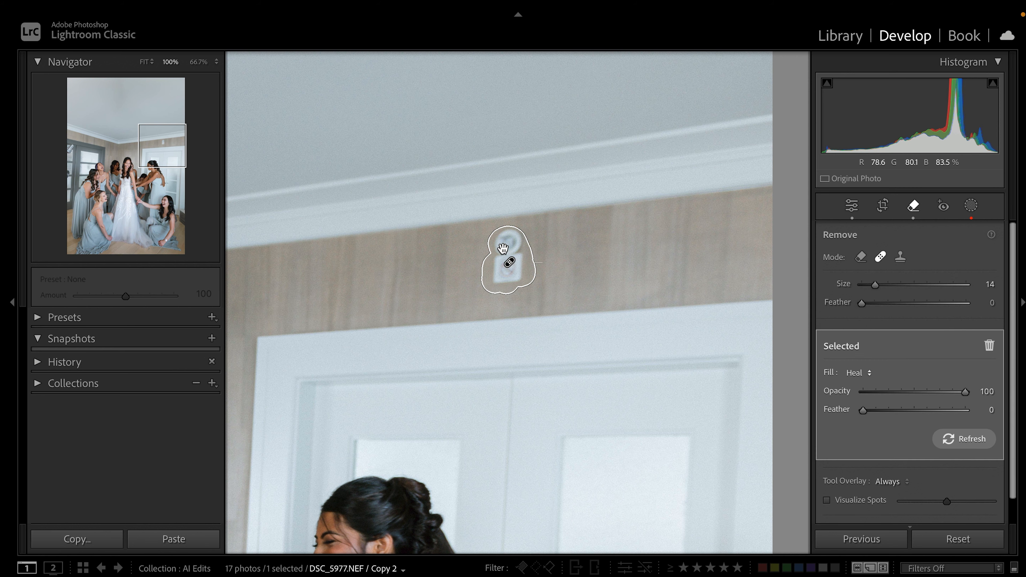
Leave the Remove tool and rotate the bridesmaids photo about four degrees in Crop
{"action": "key", "text": "q"}
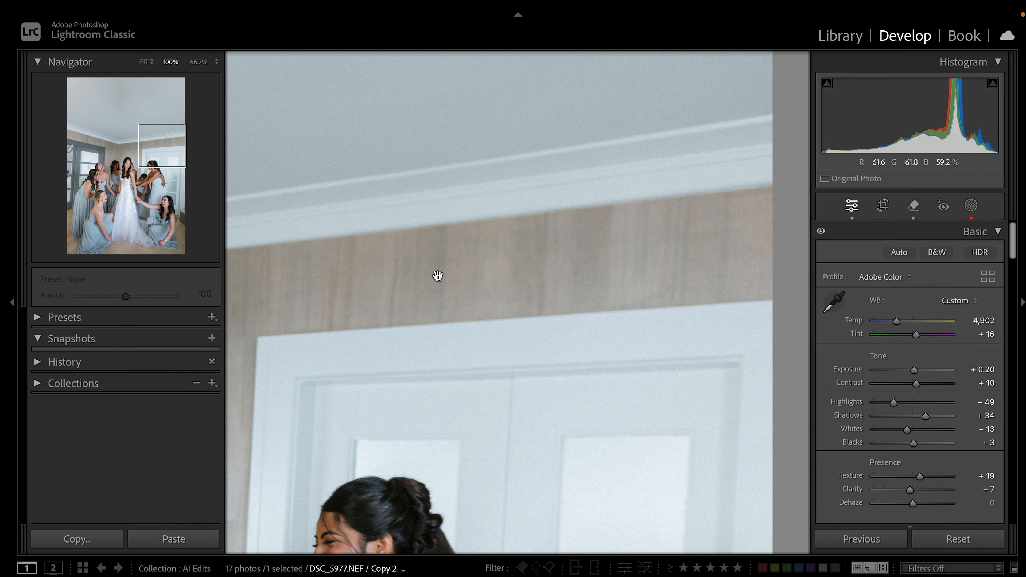
{"action": "left_click", "coordinate": [436, 277]}
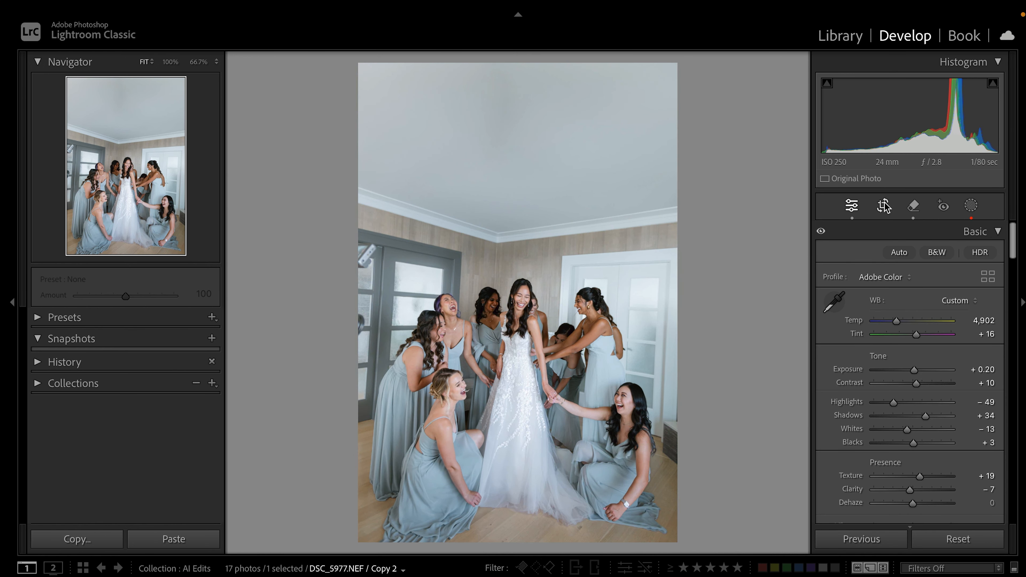
{"action": "key", "text": "r"}
{"action": "left_click_drag", "start_coordinate": [326, 73], "coordinate": [316, 97]}
{"action": "left_click_drag", "start_coordinate": [666, 126], "coordinate": [668, 131]}
Refine the straightening to -3.89°, trim the top-left corner, and commit the crop
{"action": "left_click_drag", "start_coordinate": [518, 237], "coordinate": [517, 229]}
{"action": "left_click_drag", "start_coordinate": [348, 152], "coordinate": [349, 150]}
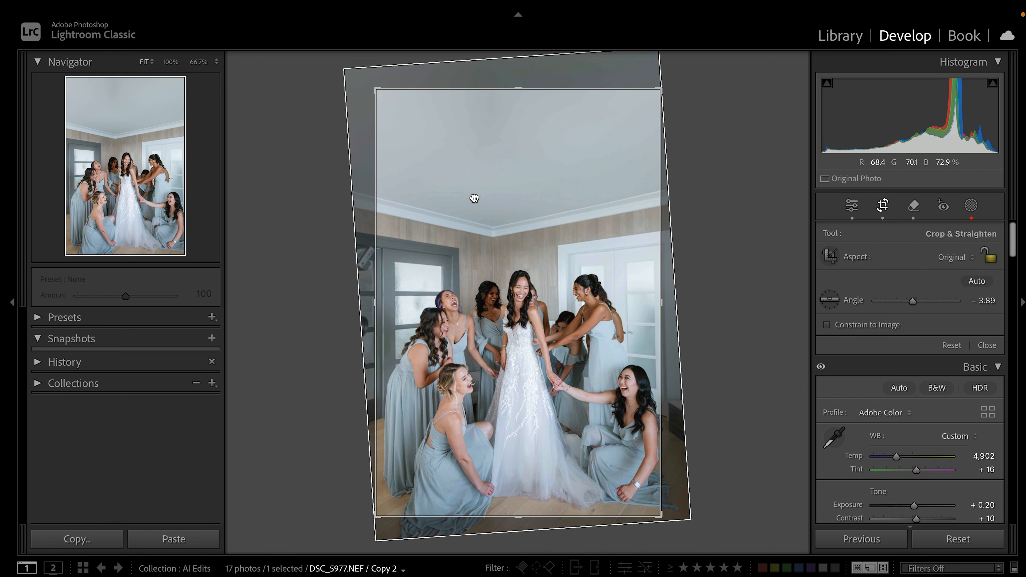
{"action": "left_click_drag", "start_coordinate": [481, 202], "coordinate": [480, 197]}
{"action": "left_click_drag", "start_coordinate": [376, 89], "coordinate": [379, 96]}
{"action": "double_click", "coordinate": [517, 248]}
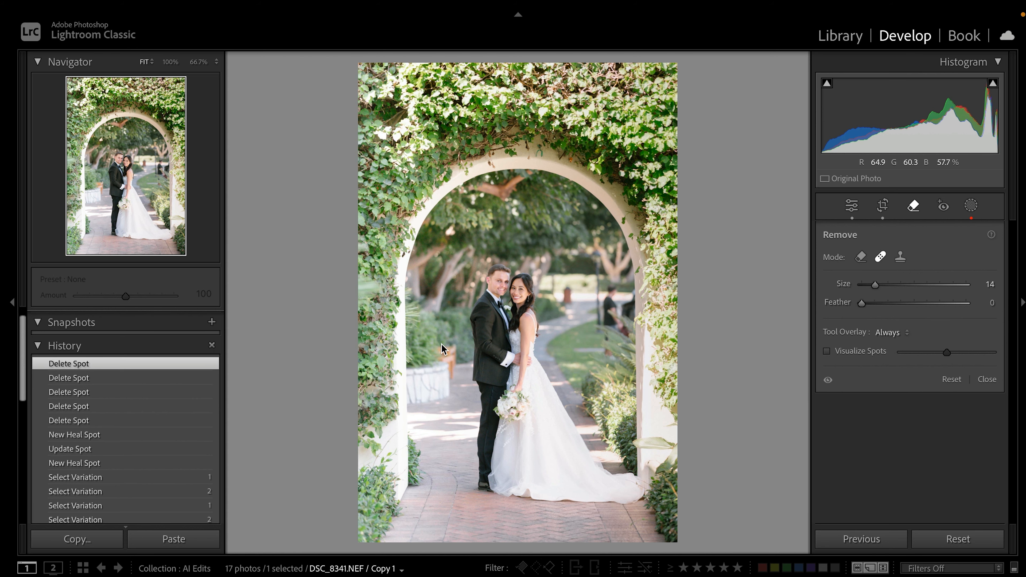
Enable Use generative AI and paint a large brush over the passerby behind the couple
{"action": "key", "text": "z"}
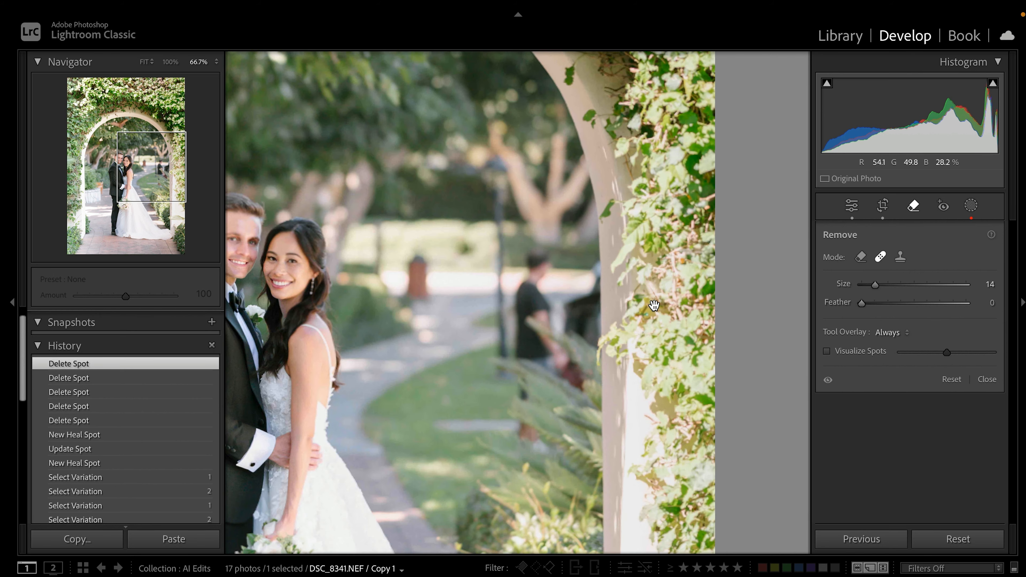
{"action": "left_click", "coordinate": [860, 257]}
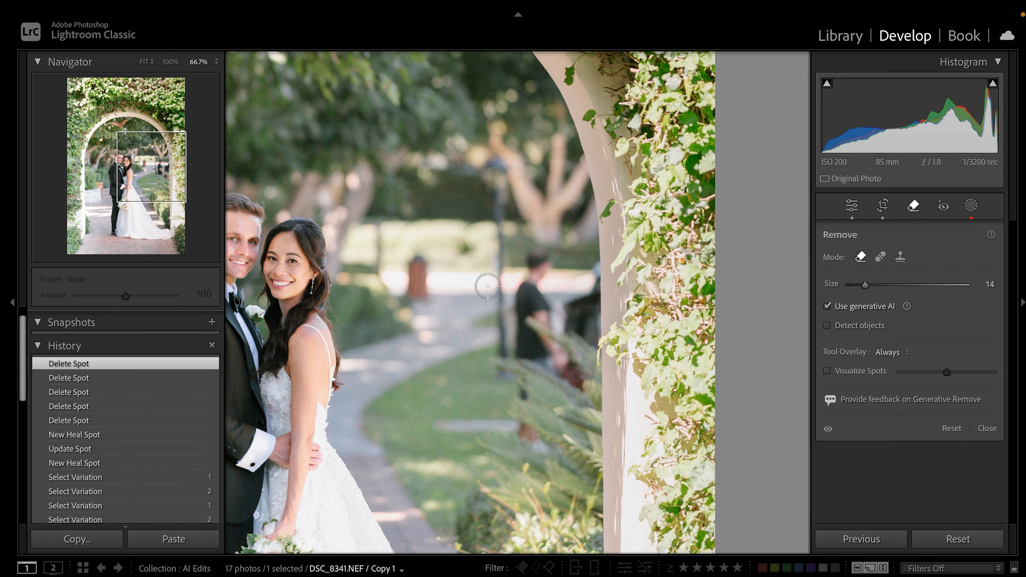
{"action": "key", "text": "bracketright"}
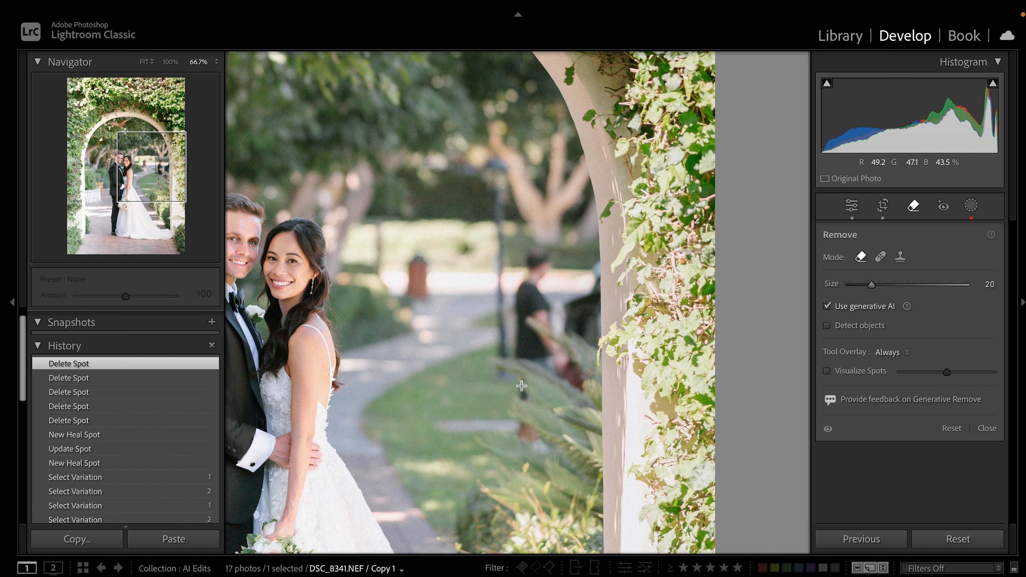
{"action": "mouse_move", "coordinate": [536, 268]}
{"action": "left_mouse_down"}
{"action": "mouse_move", "coordinate": [537, 254]}
{"action": "mouse_move", "coordinate": [577, 337]}
{"action": "mouse_move", "coordinate": [581, 270]}
{"action": "mouse_move", "coordinate": [580, 307]}
{"action": "mouse_move", "coordinate": [560, 321]}
{"action": "left_mouse_up"}
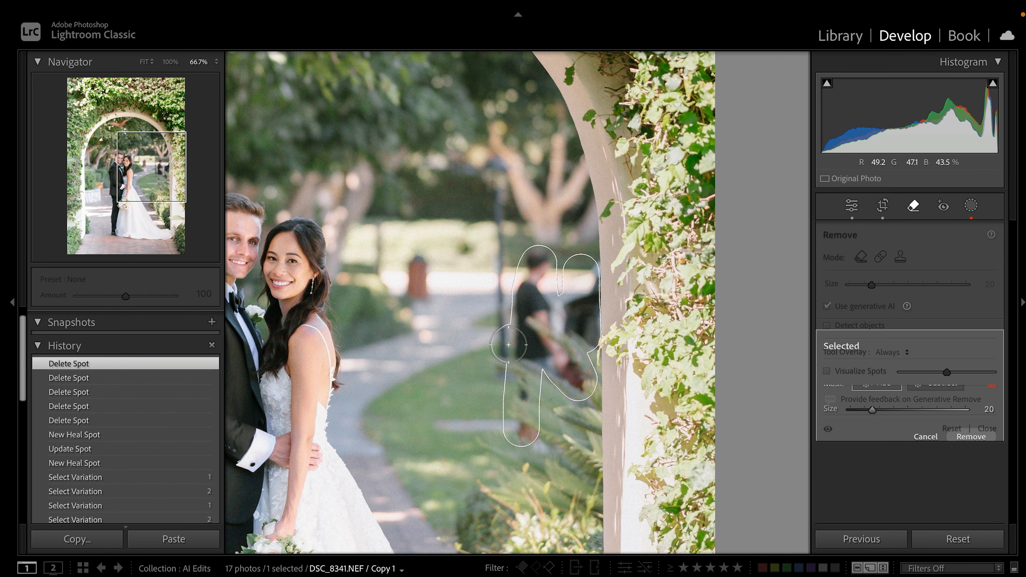
With a smaller brush, extend the mask up over the post and the blurred fire hydrant
{"action": "key", "text": "bracketleft"}
{"action": "key", "text": "bracketleft"}
{"action": "key", "text": "bracketleft"}
{"action": "key", "text": "bracketleft"}
{"action": "left_click_drag", "start_coordinate": [501, 346], "coordinate": [491, 171]}
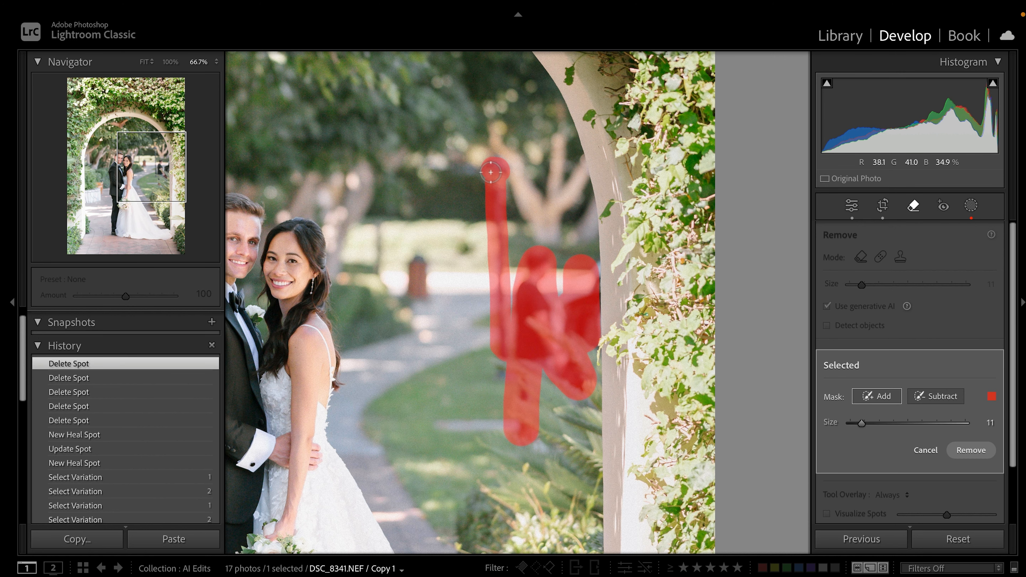
{"action": "key", "text": "space"}
{"action": "left_click_drag", "start_coordinate": [450, 342], "coordinate": [522, 343]}
{"action": "mouse_move", "coordinate": [492, 300]}
{"action": "left_mouse_down"}
{"action": "mouse_move", "coordinate": [490, 262]}
{"action": "mouse_move", "coordinate": [495, 288]}
{"action": "left_mouse_up"}
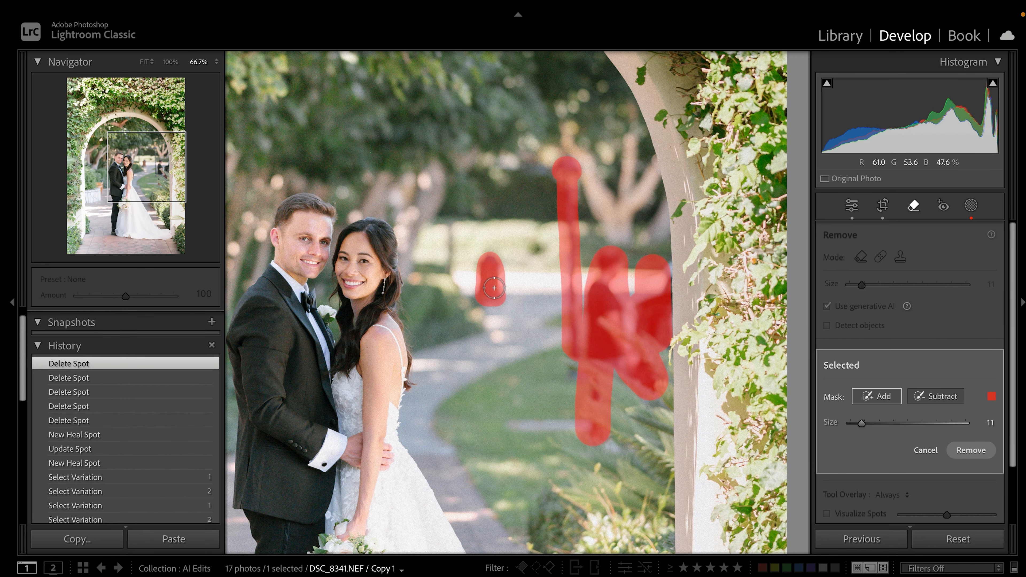
Mask the orange bench post on the left and run the generative Remove
{"action": "key", "text": "space"}
{"action": "left_click_drag", "start_coordinate": [378, 377], "coordinate": [709, 267]}
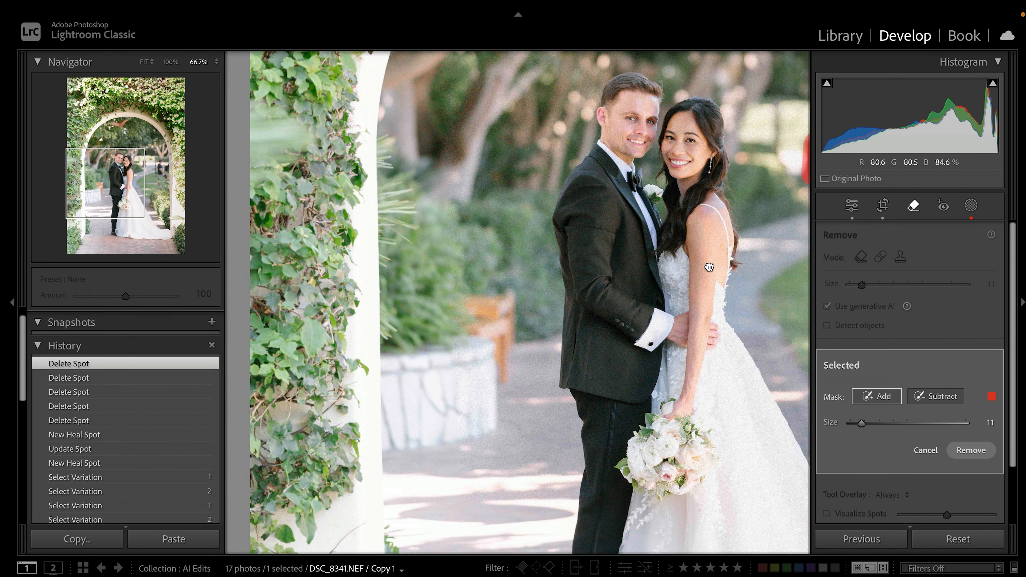
{"action": "scroll", "coordinate": [539, 299], "scroll_direction": "up", "scroll_amount": 5}
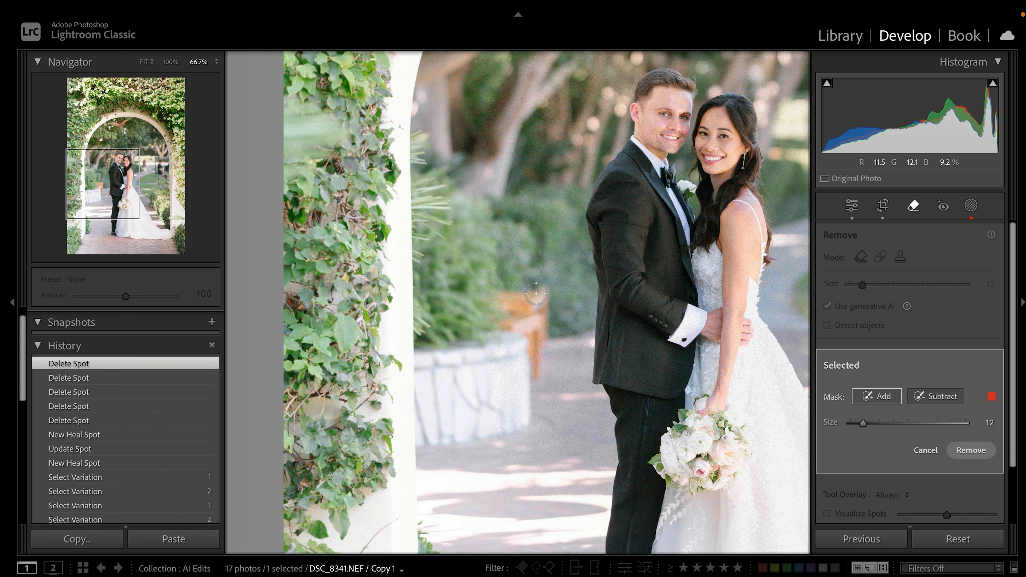
{"action": "mouse_move", "coordinate": [507, 302]}
{"action": "left_mouse_down"}
{"action": "mouse_move", "coordinate": [538, 301]}
{"action": "mouse_move", "coordinate": [536, 368]}
{"action": "mouse_move", "coordinate": [528, 309]}
{"action": "mouse_move", "coordinate": [499, 322]}
{"action": "left_mouse_up"}
{"action": "scroll", "coordinate": [535, 325], "scroll_direction": "down", "scroll_amount": 3}
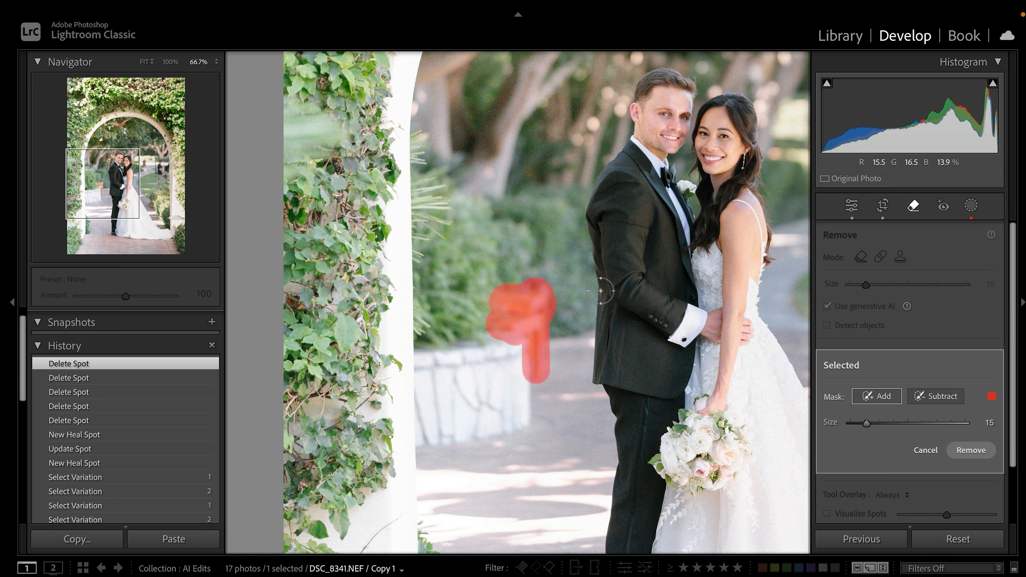
{"action": "scroll", "coordinate": [601, 291], "scroll_direction": "right", "scroll_amount": 8}
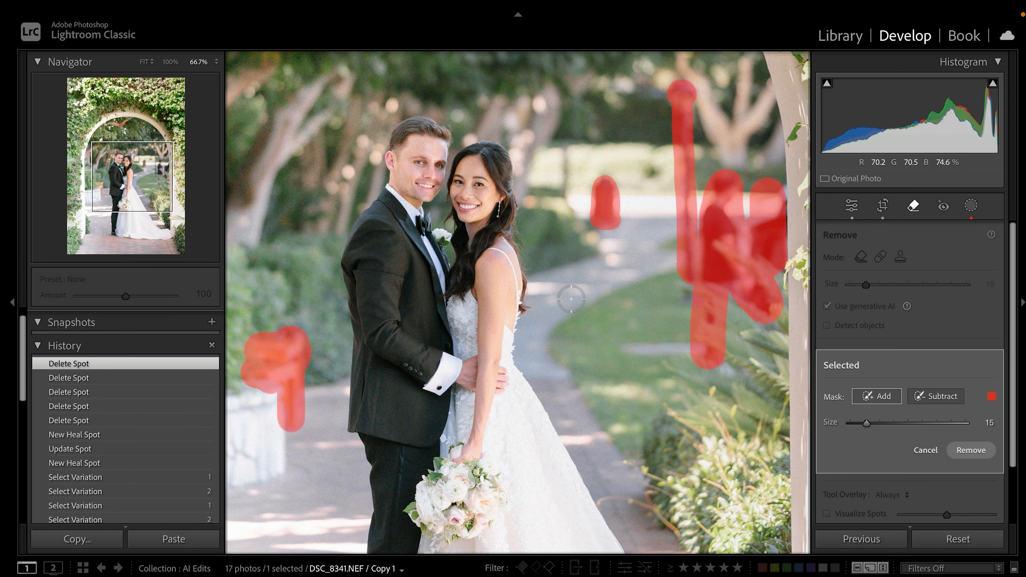
{"action": "left_click", "coordinate": [976, 453]}
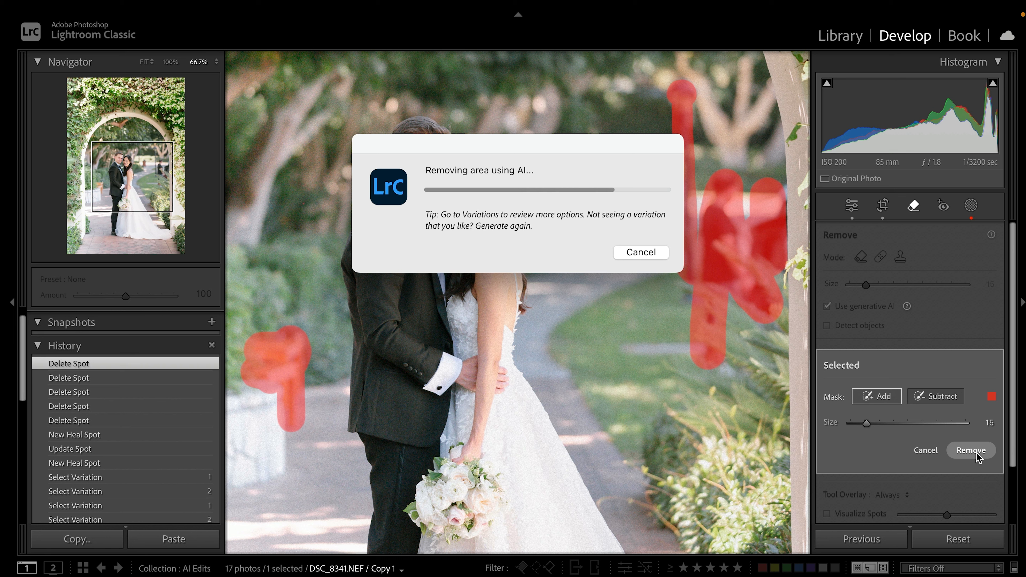
Preview generated variations 2 and 3 of the fill behind the couple
{"action": "left_click_drag", "start_coordinate": [604, 188], "coordinate": [606, 216]}
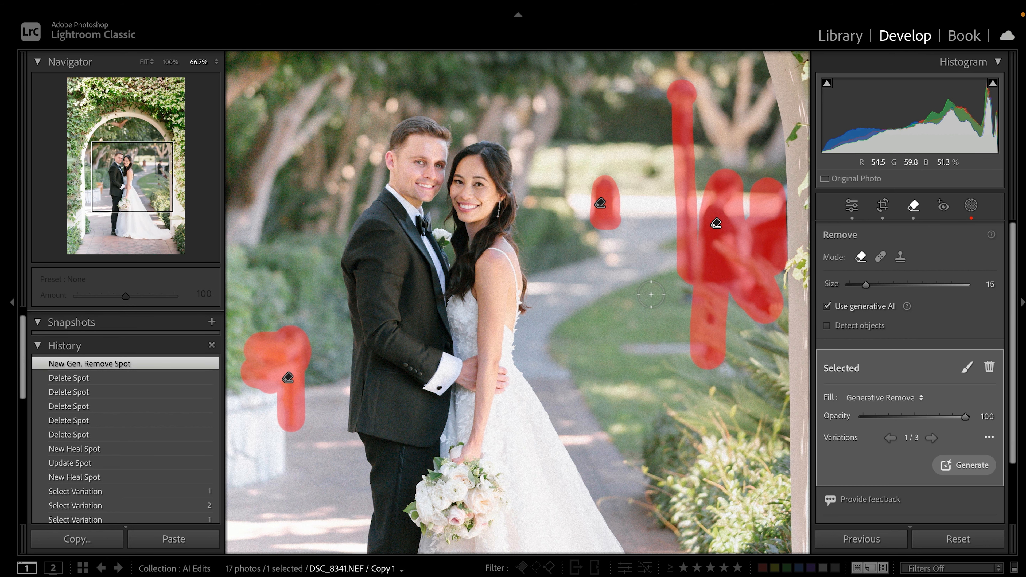
{"action": "scroll", "coordinate": [650, 294], "scroll_direction": "right", "scroll_amount": 3}
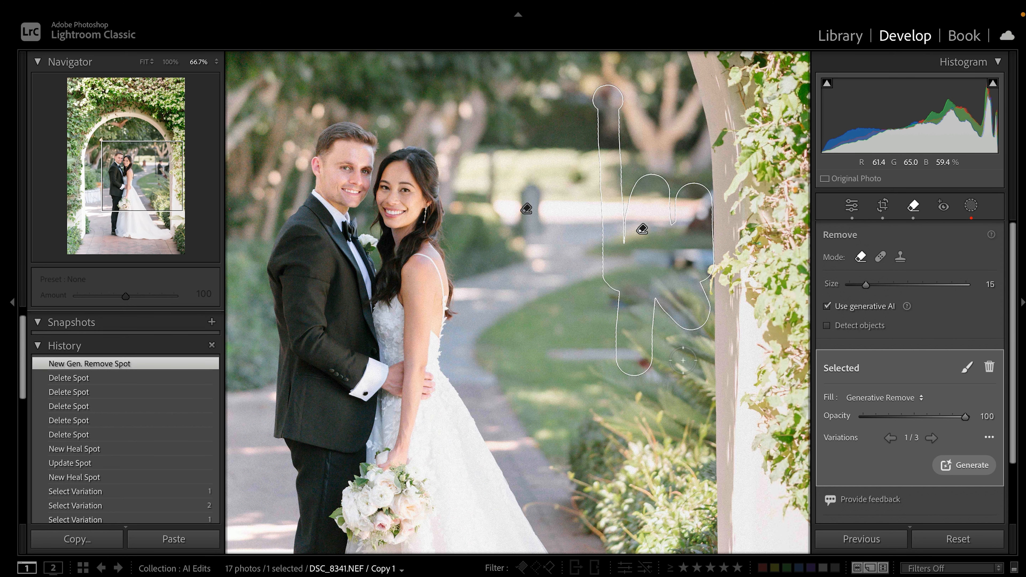
{"action": "left_click", "coordinate": [932, 438]}
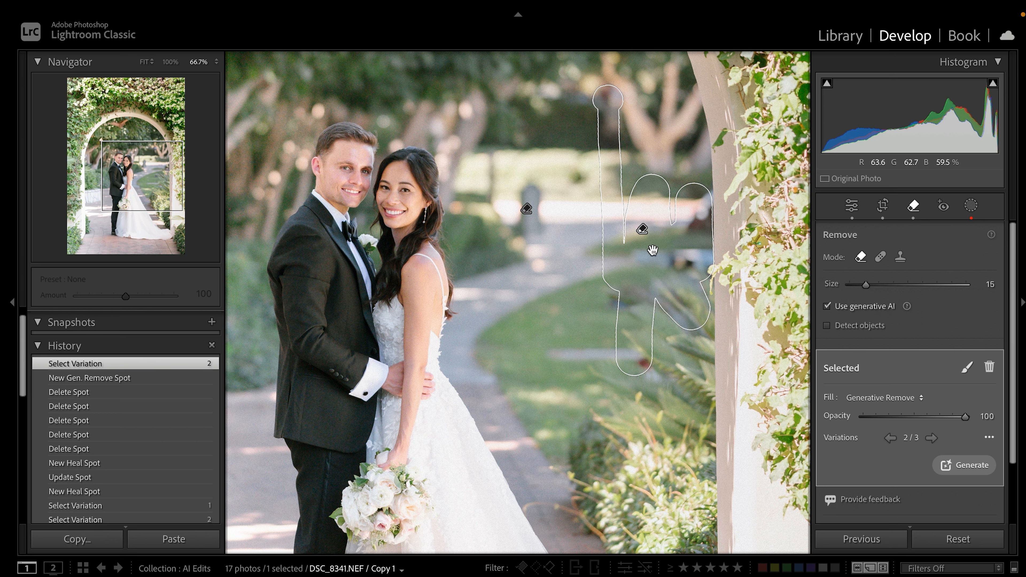
{"action": "left_click", "coordinate": [931, 438]}
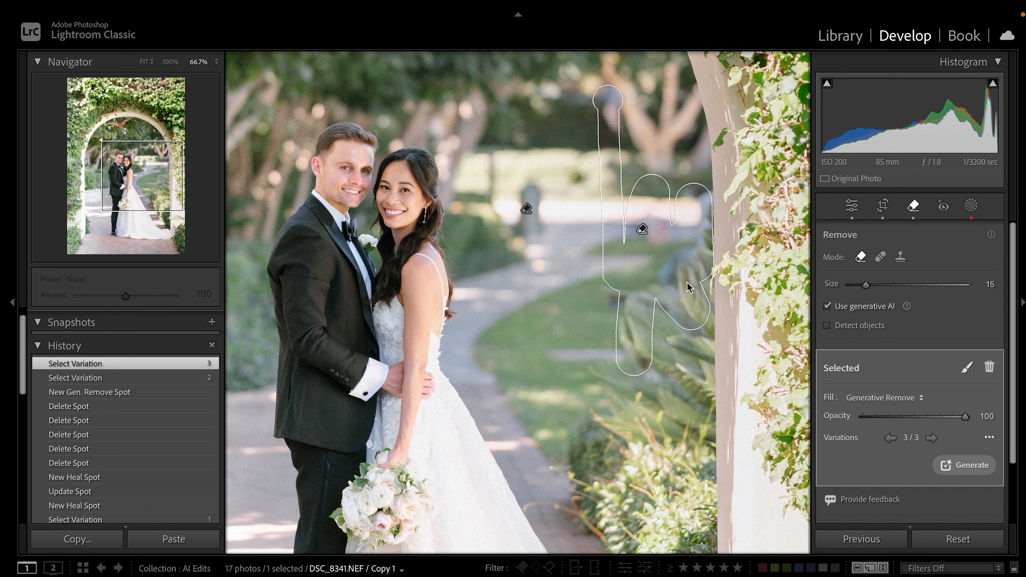
Inspect the fill at 100%, then return to variation 2 of 3
{"action": "left_click_drag", "start_coordinate": [691, 156], "coordinate": [632, 191]}
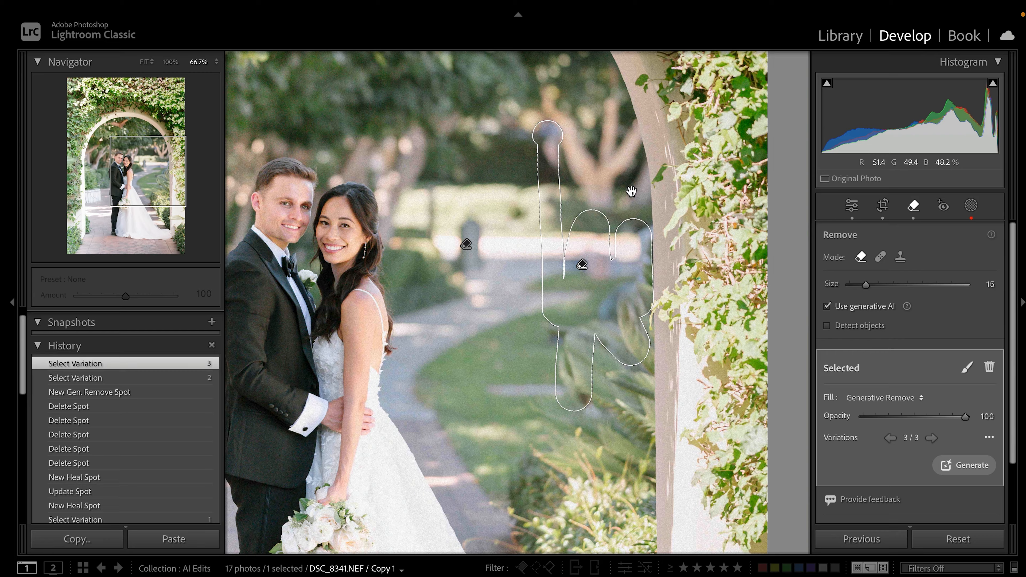
{"action": "key", "text": "super+equal"}
{"action": "left_click_drag", "start_coordinate": [637, 116], "coordinate": [524, 384]}
{"action": "key", "text": "super+minus"}
{"action": "left_click", "coordinate": [931, 438]}
{"action": "left_click", "coordinate": [931, 438]}
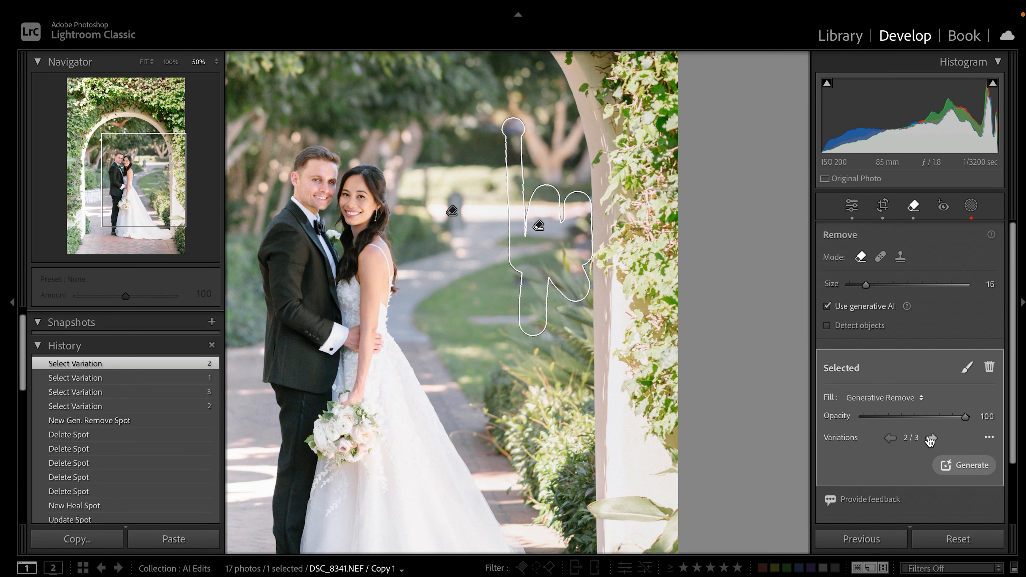
{"action": "left_click_drag", "start_coordinate": [464, 337], "coordinate": [539, 379]}
{"action": "left_click", "coordinate": [879, 258]}
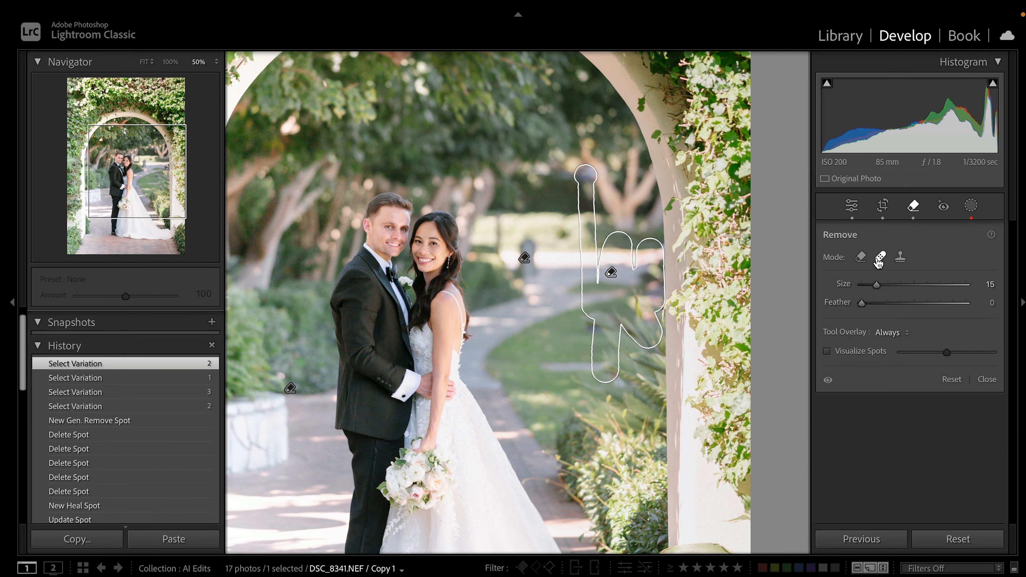
Heal the leftover path post with two spots sourced from clean background, then view the whole photo
{"action": "key", "text": "z"}
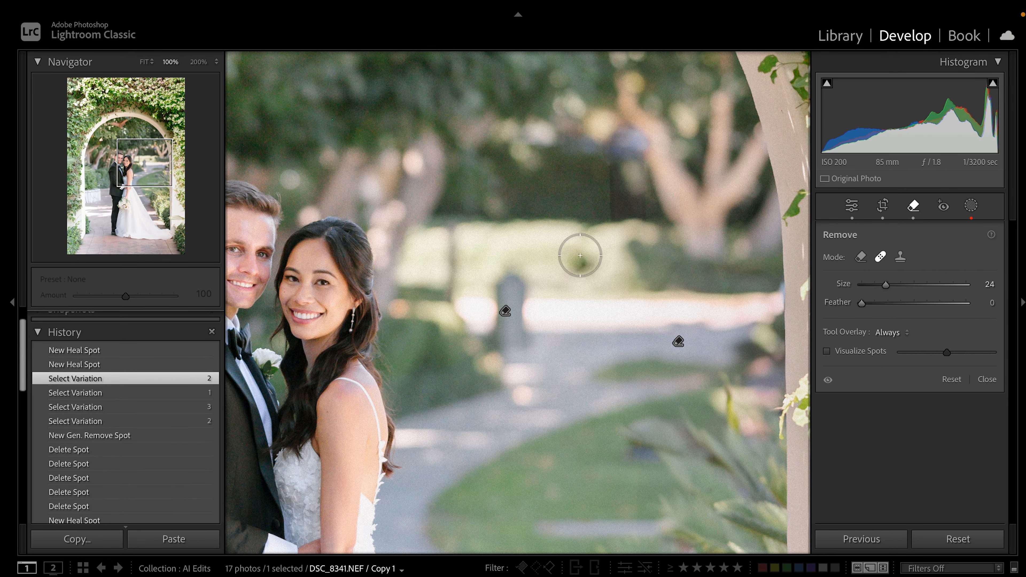
{"action": "scroll", "coordinate": [586, 264], "scroll_direction": "down", "scroll_amount": 4}
{"action": "left_click", "coordinate": [582, 267]}
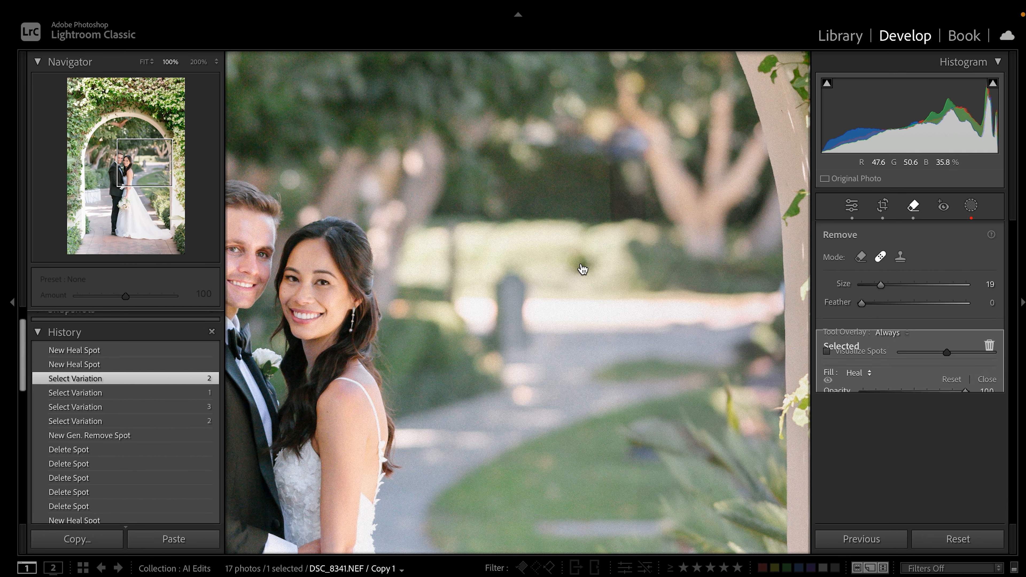
{"action": "left_click_drag", "start_coordinate": [558, 388], "coordinate": [538, 247]}
{"action": "scroll", "coordinate": [523, 340], "scroll_direction": "up", "scroll_amount": 4}
{"action": "left_click_drag", "start_coordinate": [509, 288], "coordinate": [514, 337]}
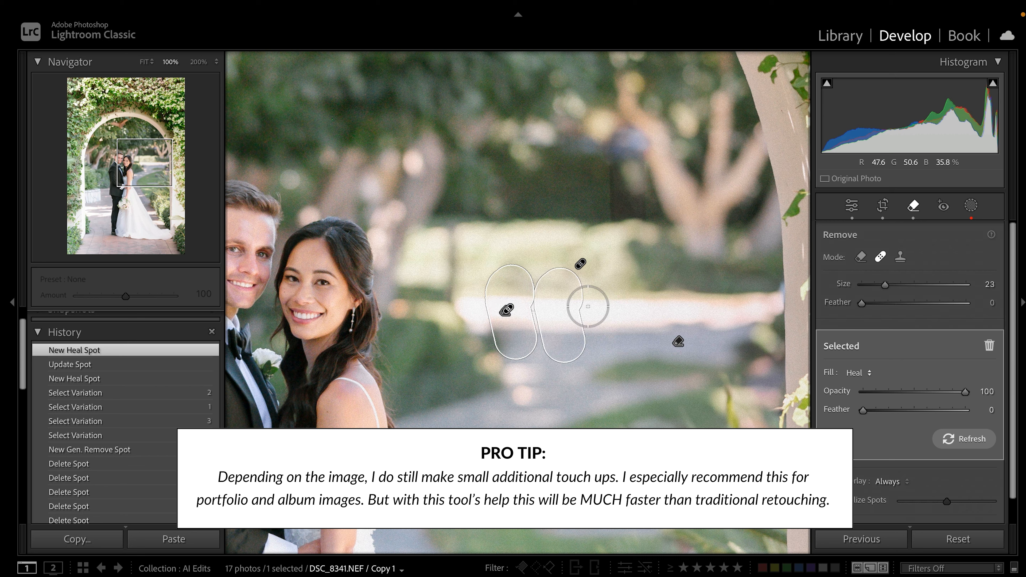
{"action": "left_click_drag", "start_coordinate": [554, 317], "coordinate": [553, 316]}
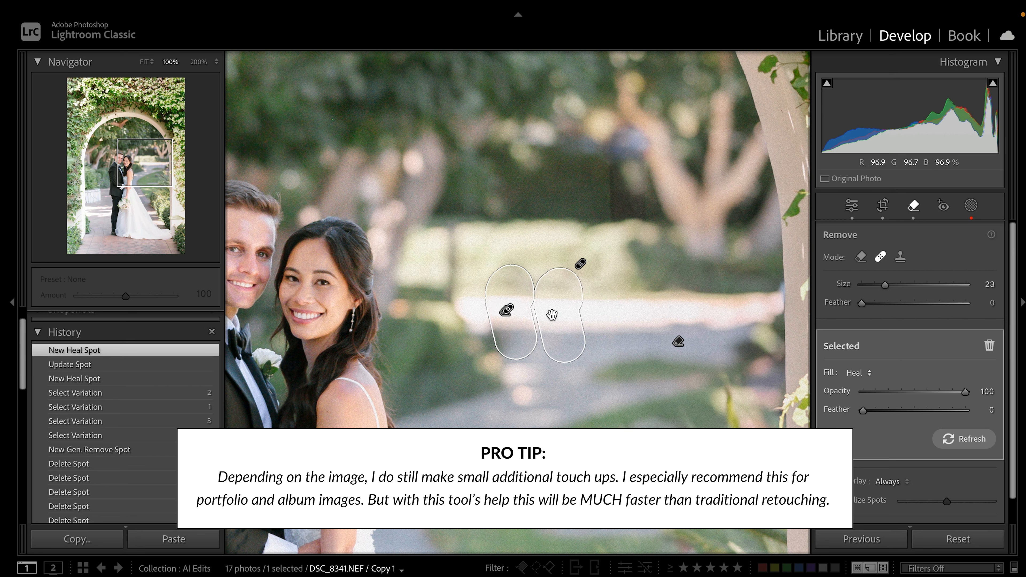
{"action": "left_click", "coordinate": [916, 208]}
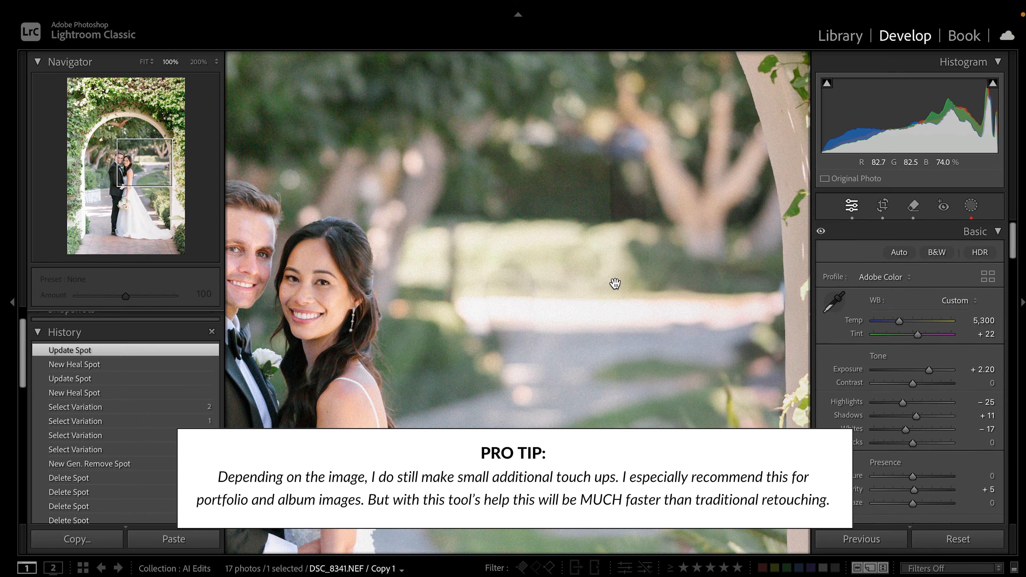
{"action": "left_click", "coordinate": [613, 284]}
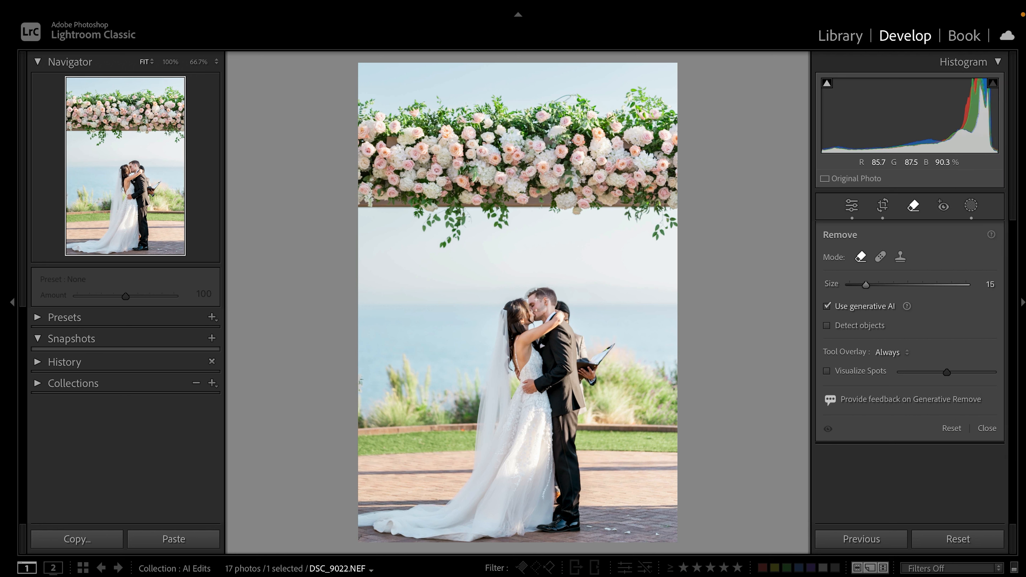
At 66.7%, mask the officiant and his hand, then run generative removal
{"action": "left_click", "coordinate": [578, 310]}
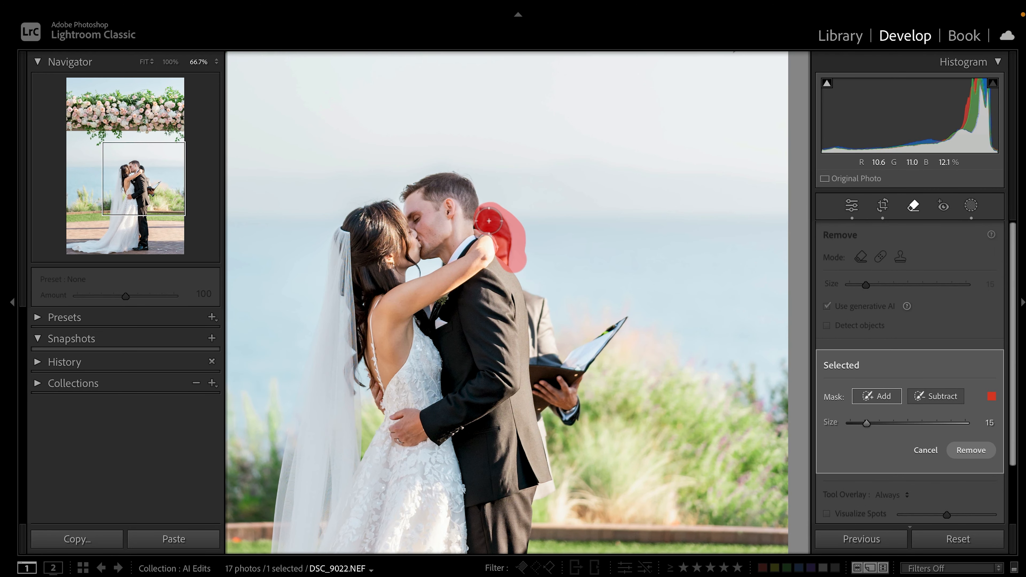
{"action": "mouse_move", "coordinate": [533, 291]}
{"action": "left_mouse_down"}
{"action": "mouse_move", "coordinate": [554, 409]}
{"action": "mouse_move", "coordinate": [545, 348]}
{"action": "mouse_move", "coordinate": [544, 393]}
{"action": "mouse_move", "coordinate": [562, 422]}
{"action": "mouse_move", "coordinate": [616, 325]}
{"action": "mouse_move", "coordinate": [597, 279]}
{"action": "left_mouse_up"}
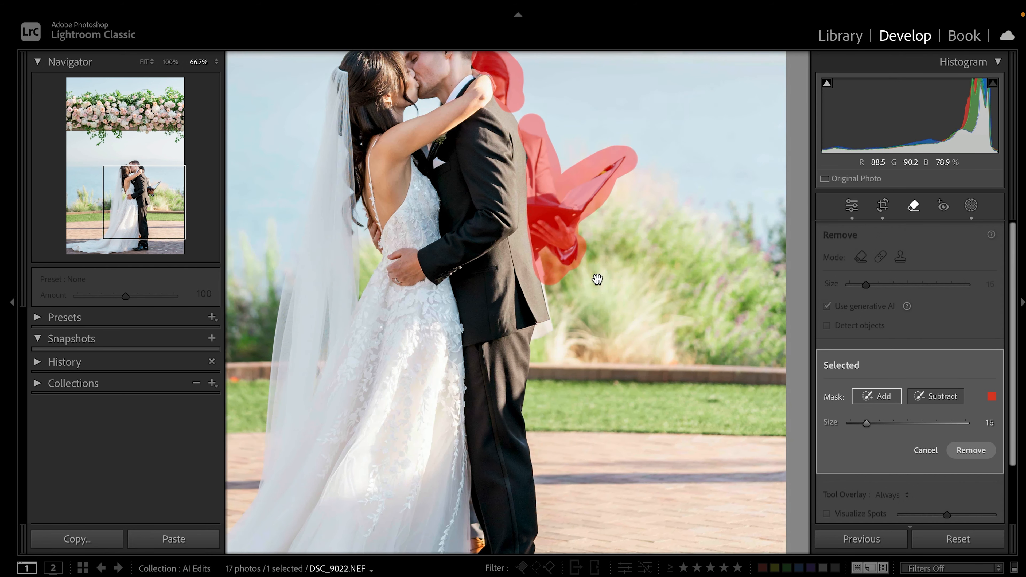
{"action": "left_click", "coordinate": [550, 336]}
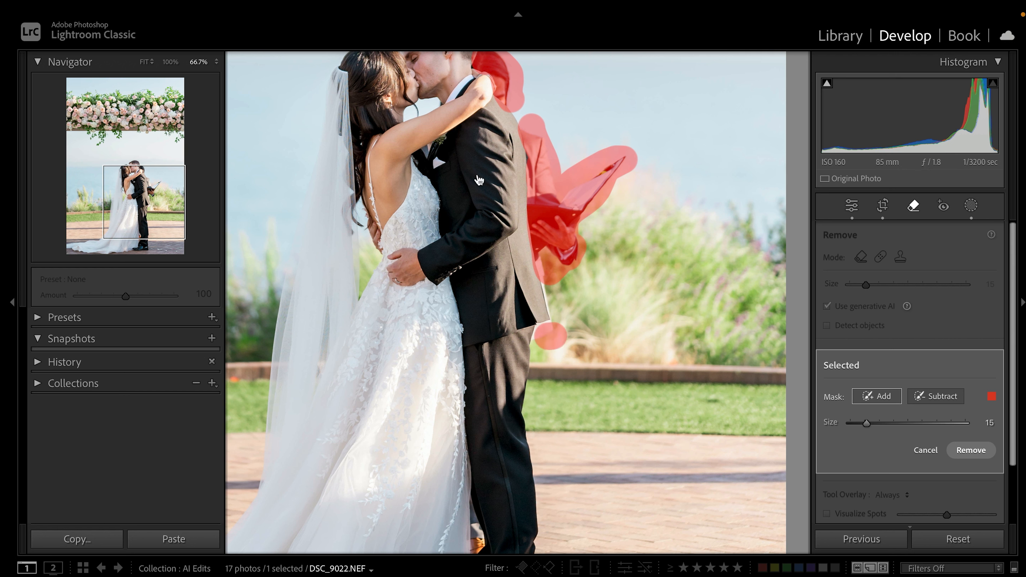
{"action": "key", "text": "Return"}
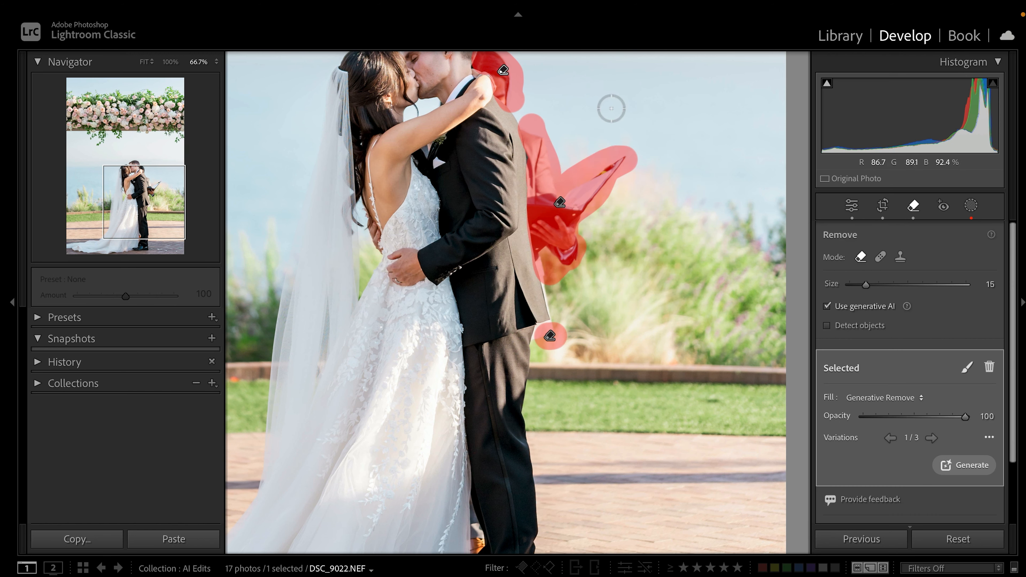
Check the fill at 100% and switch to variation 3 of 3
{"action": "left_click_drag", "start_coordinate": [612, 106], "coordinate": [612, 178]}
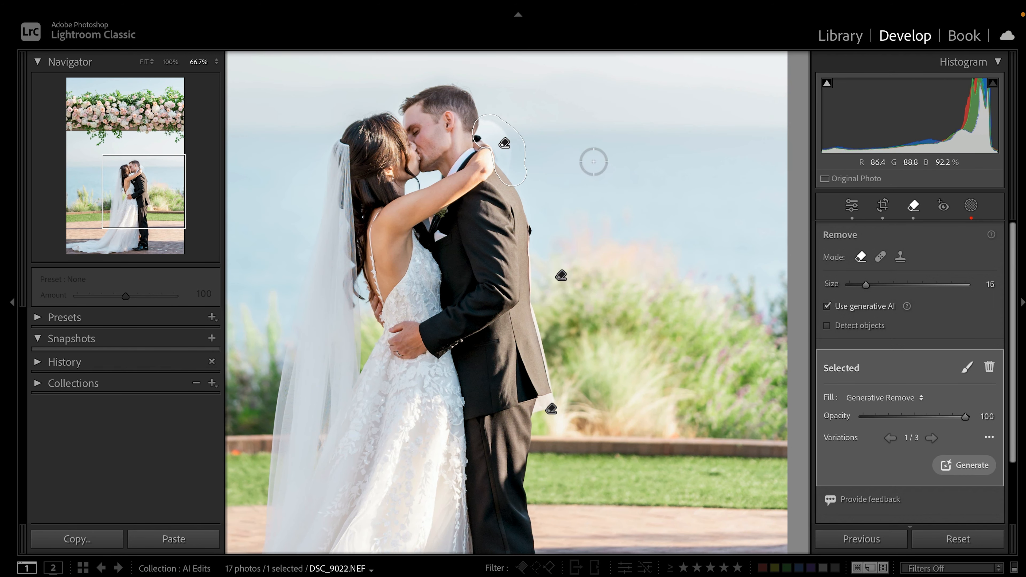
{"action": "left_click_drag", "start_coordinate": [577, 140], "coordinate": [597, 214]}
{"action": "key", "text": "super+="}
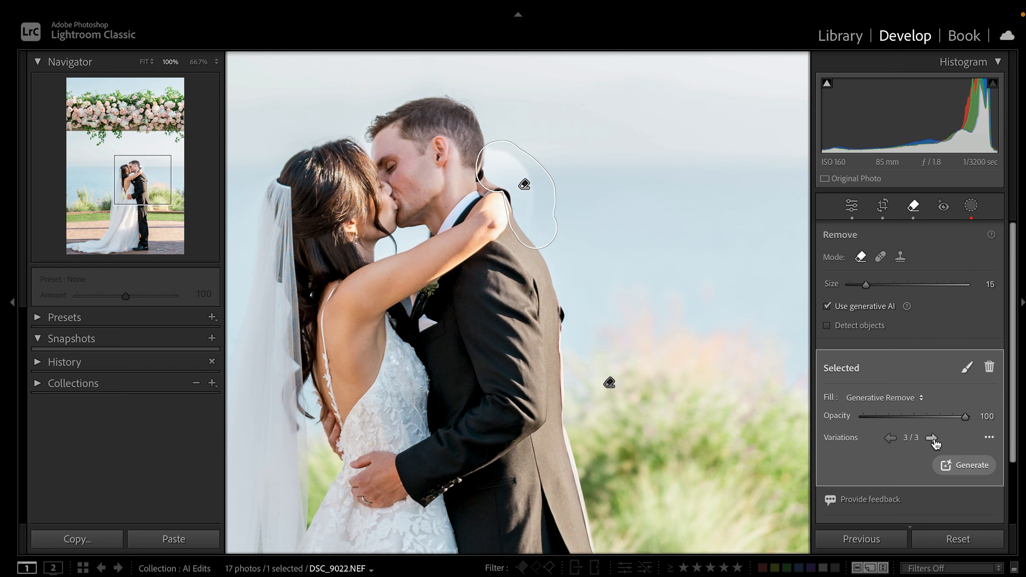
{"action": "left_click", "coordinate": [933, 440]}
In Masking, enlarge the mask list and run Update AI Masks from the bg mask
{"action": "left_click", "coordinate": [970, 206]}
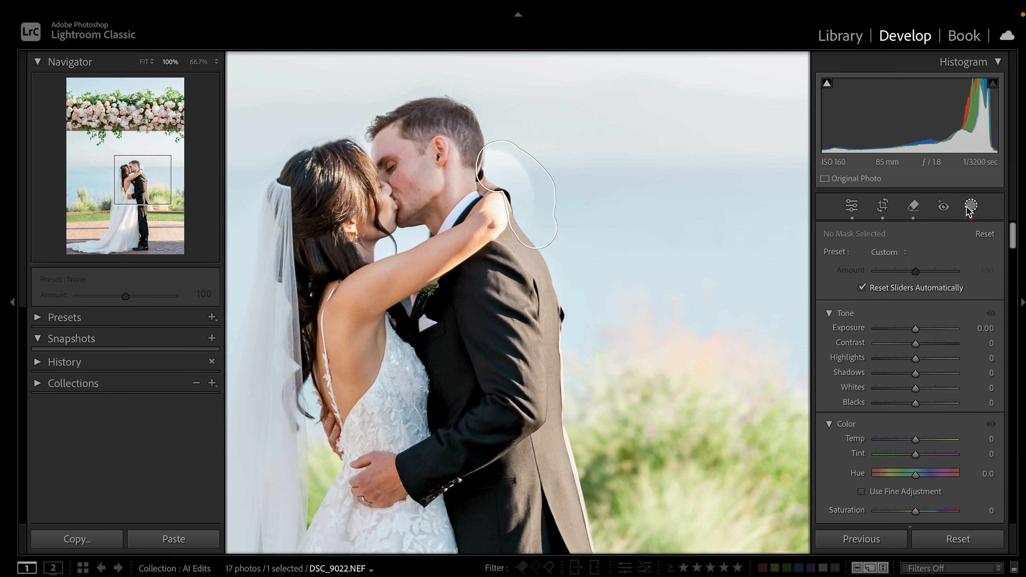
{"action": "scroll", "coordinate": [873, 303], "scroll_direction": "down", "scroll_amount": 2}
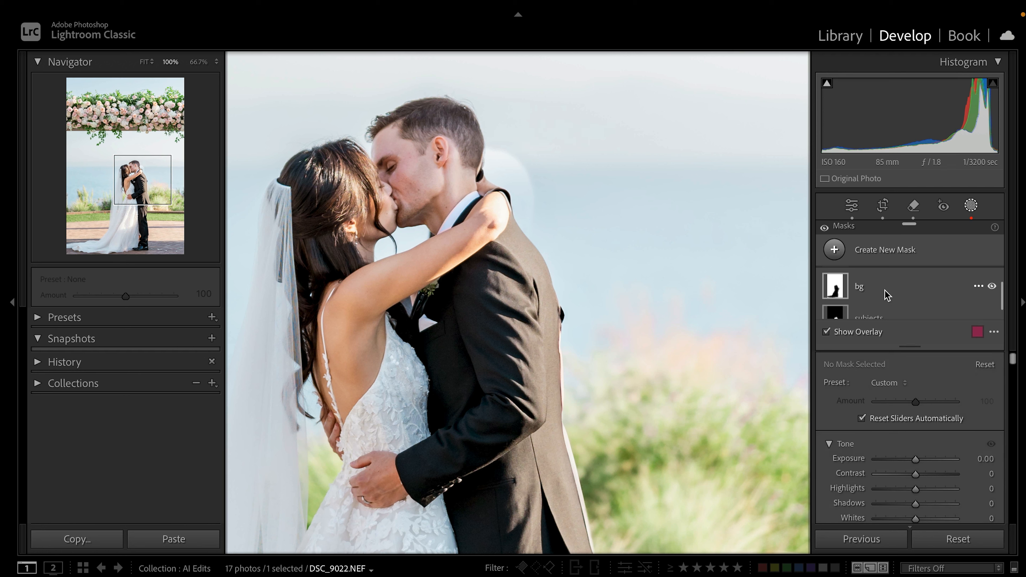
{"action": "scroll", "coordinate": [886, 291], "scroll_direction": "down", "scroll_amount": 1}
{"action": "left_click_drag", "start_coordinate": [906, 344], "coordinate": [906, 389]}
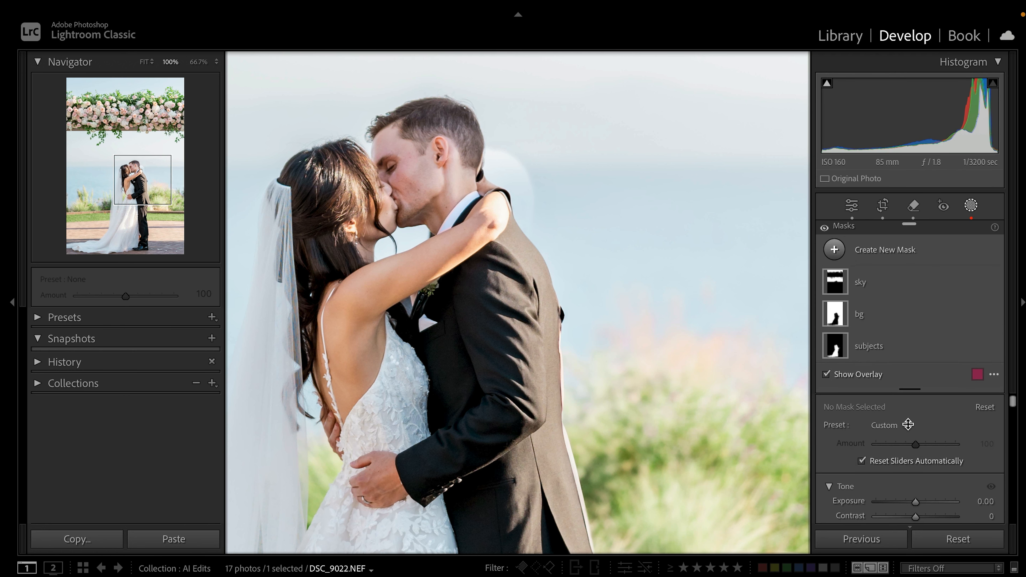
{"action": "left_click", "coordinate": [901, 320]}
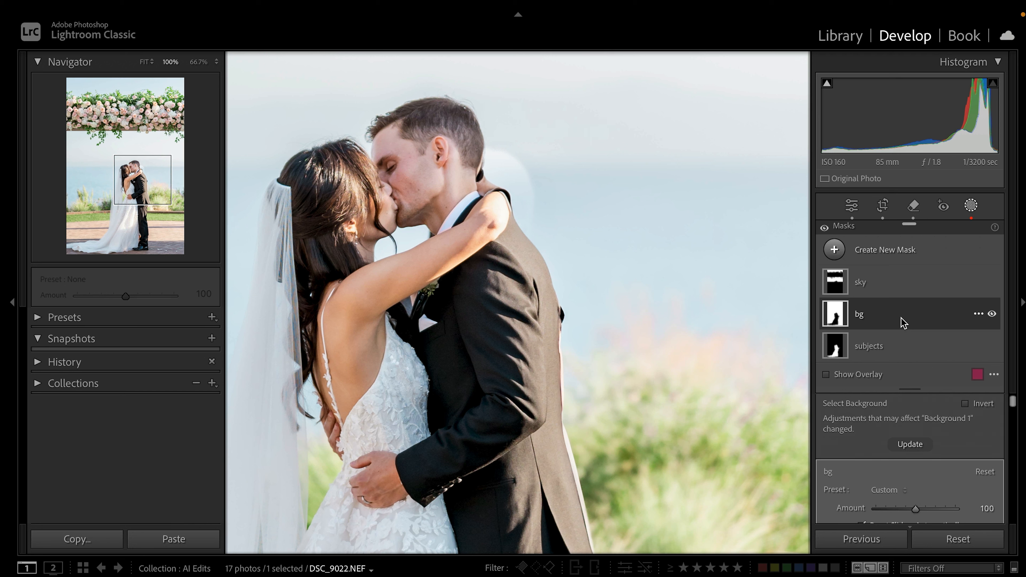
{"action": "right_click", "coordinate": [951, 316]}
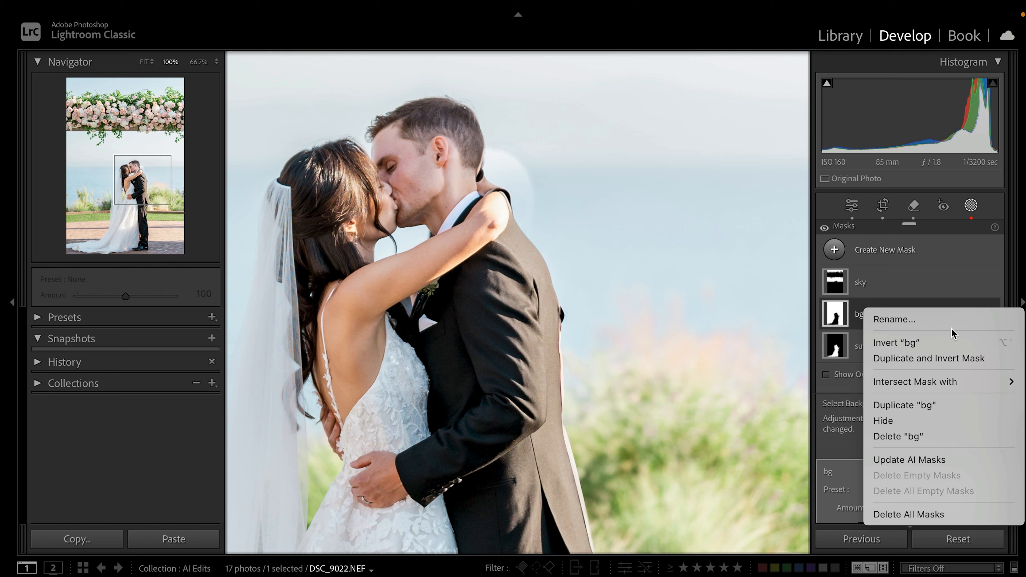
{"action": "left_click", "coordinate": [949, 460]}
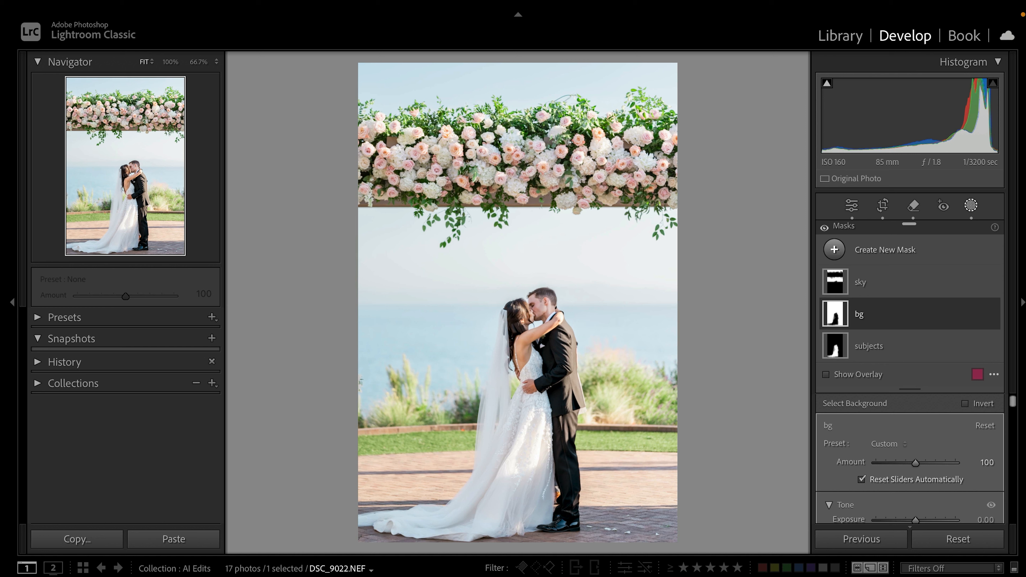
Go to DSC_6352 Copy 2 and inspect the bridesmaids and couple at 100%
{"action": "key", "text": "Right"}
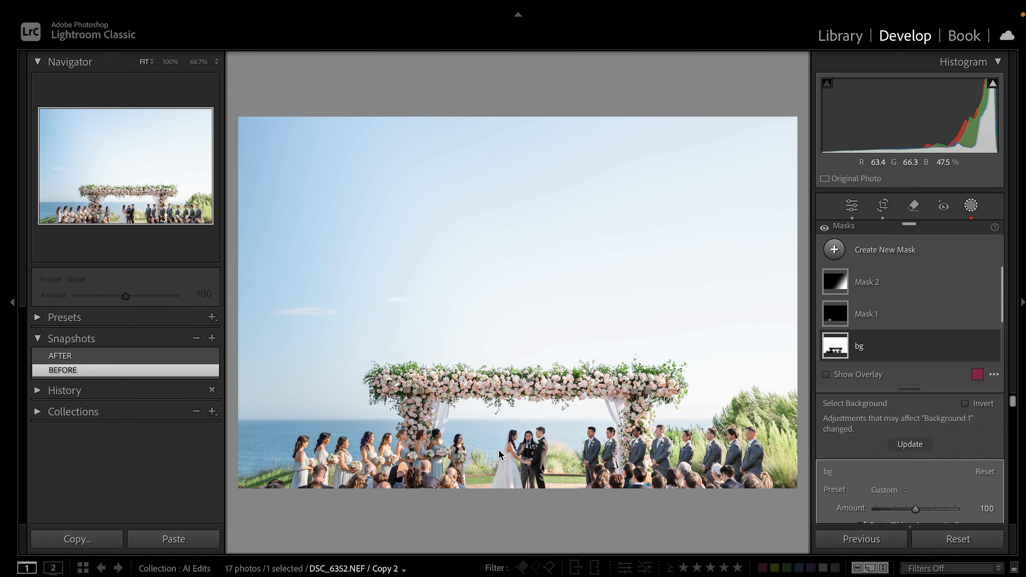
{"action": "left_click", "coordinate": [421, 461]}
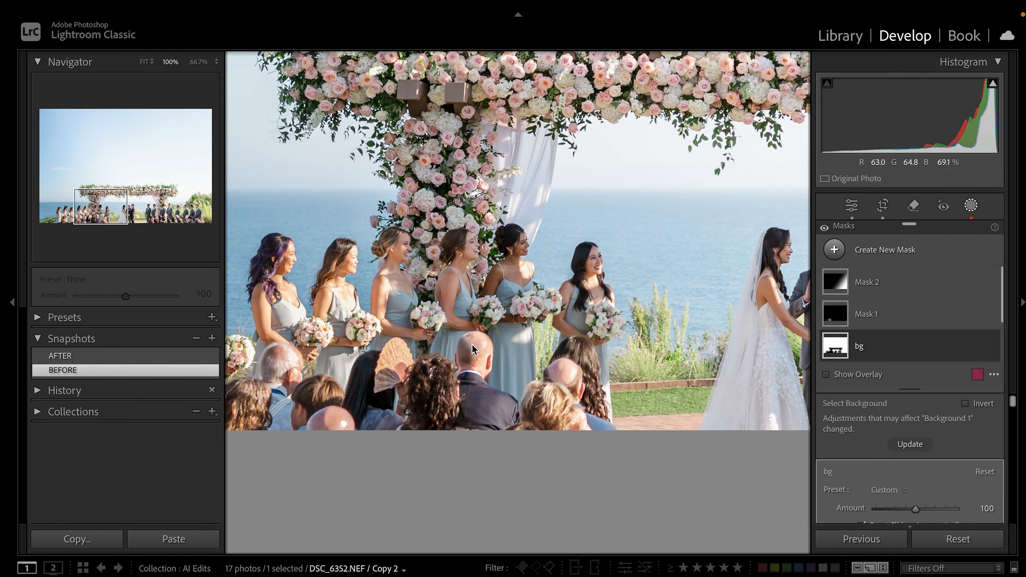
{"action": "left_click_drag", "start_coordinate": [753, 344], "coordinate": [417, 315]}
{"action": "key", "text": "super+minus"}
{"action": "key", "text": "super+minus"}
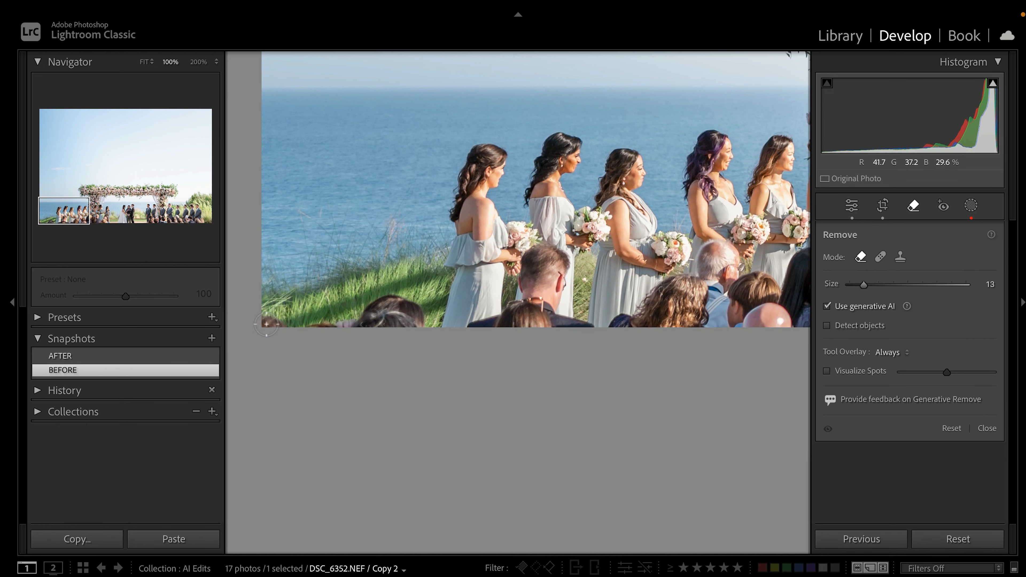
Mask the first seated guests' heads, including the man and curly-haired woman, trimming beside the man's head
{"action": "mouse_move", "coordinate": [271, 323]}
{"action": "left_mouse_down"}
{"action": "mouse_move", "coordinate": [422, 317]}
{"action": "mouse_move", "coordinate": [386, 312]}
{"action": "left_mouse_up"}
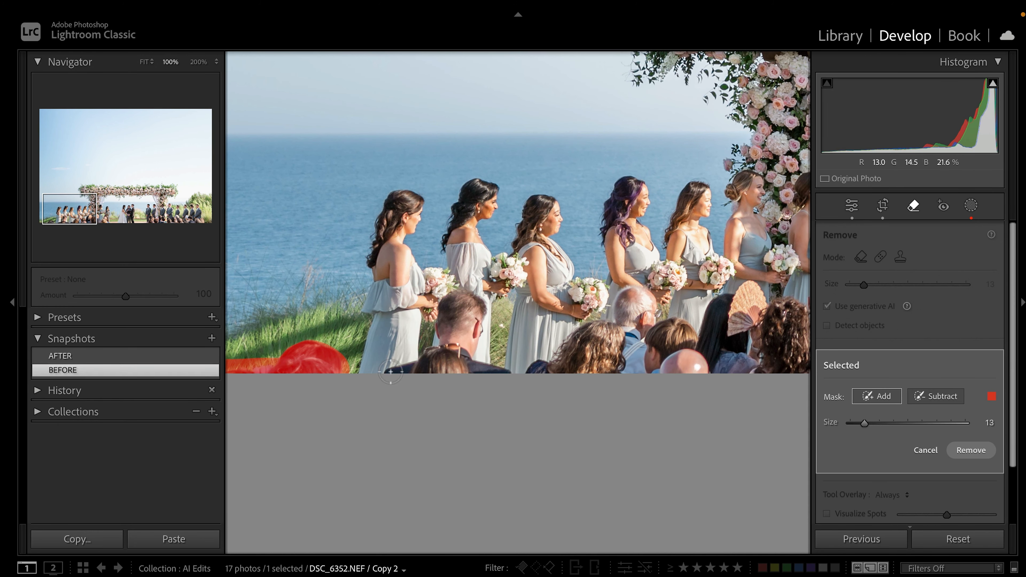
{"action": "mouse_move", "coordinate": [390, 371]}
{"action": "left_mouse_down"}
{"action": "mouse_move", "coordinate": [430, 356]}
{"action": "mouse_move", "coordinate": [516, 375]}
{"action": "mouse_move", "coordinate": [441, 371]}
{"action": "mouse_move", "coordinate": [477, 308]}
{"action": "mouse_move", "coordinate": [451, 304]}
{"action": "mouse_move", "coordinate": [444, 337]}
{"action": "mouse_move", "coordinate": [457, 305]}
{"action": "left_mouse_up"}
{"action": "mouse_move", "coordinate": [558, 365]}
{"action": "left_mouse_down"}
{"action": "mouse_move", "coordinate": [594, 346]}
{"action": "mouse_move", "coordinate": [548, 362]}
{"action": "mouse_move", "coordinate": [594, 325]}
{"action": "mouse_move", "coordinate": [617, 343]}
{"action": "mouse_move", "coordinate": [605, 382]}
{"action": "mouse_move", "coordinate": [607, 361]}
{"action": "mouse_move", "coordinate": [683, 334]}
{"action": "mouse_move", "coordinate": [656, 352]}
{"action": "mouse_move", "coordinate": [678, 369]}
{"action": "mouse_move", "coordinate": [627, 324]}
{"action": "mouse_move", "coordinate": [637, 367]}
{"action": "mouse_move", "coordinate": [621, 300]}
{"action": "mouse_move", "coordinate": [650, 298]}
{"action": "left_mouse_up"}
{"action": "left_click", "coordinate": [935, 396]}
{"action": "key", "text": "bracketleft"}
{"action": "key", "text": "bracketleft"}
{"action": "left_click_drag", "start_coordinate": [432, 318], "coordinate": [439, 289]}
Add the bald head and the seated guests below the groomsmen to the mask
{"action": "mouse_move", "coordinate": [722, 335]}
{"action": "left_mouse_down"}
{"action": "mouse_move", "coordinate": [532, 335]}
{"action": "mouse_move", "coordinate": [535, 308]}
{"action": "mouse_move", "coordinate": [517, 348]}
{"action": "mouse_move", "coordinate": [566, 358]}
{"action": "mouse_move", "coordinate": [557, 291]}
{"action": "mouse_move", "coordinate": [637, 349]}
{"action": "mouse_move", "coordinate": [628, 358]}
{"action": "mouse_move", "coordinate": [678, 356]}
{"action": "mouse_move", "coordinate": [642, 309]}
{"action": "mouse_move", "coordinate": [644, 290]}
{"action": "mouse_move", "coordinate": [638, 299]}
{"action": "mouse_move", "coordinate": [711, 355]}
{"action": "mouse_move", "coordinate": [755, 343]}
{"action": "mouse_move", "coordinate": [736, 295]}
{"action": "mouse_move", "coordinate": [730, 334]}
{"action": "left_mouse_up"}
{"action": "left_click", "coordinate": [877, 396]}
{"action": "key", "text": "bracketright"}
{"action": "key", "text": "bracketright"}
{"action": "key", "text": "bracketright"}
{"action": "left_click_drag", "start_coordinate": [687, 295], "coordinate": [284, 287]}
{"action": "left_click_drag", "start_coordinate": [690, 363], "coordinate": [284, 355]}
{"action": "mouse_move", "coordinate": [360, 354]}
{"action": "left_mouse_down"}
{"action": "mouse_move", "coordinate": [451, 350]}
{"action": "mouse_move", "coordinate": [384, 338]}
{"action": "mouse_move", "coordinate": [401, 285]}
{"action": "mouse_move", "coordinate": [426, 310]}
{"action": "mouse_move", "coordinate": [432, 340]}
{"action": "mouse_move", "coordinate": [447, 322]}
{"action": "mouse_move", "coordinate": [466, 332]}
{"action": "mouse_move", "coordinate": [451, 315]}
{"action": "mouse_move", "coordinate": [509, 313]}
{"action": "mouse_move", "coordinate": [496, 299]}
{"action": "mouse_move", "coordinate": [512, 280]}
{"action": "mouse_move", "coordinate": [494, 314]}
{"action": "mouse_move", "coordinate": [528, 301]}
{"action": "mouse_move", "coordinate": [552, 363]}
{"action": "mouse_move", "coordinate": [538, 296]}
{"action": "mouse_move", "coordinate": [584, 352]}
{"action": "mouse_move", "coordinate": [571, 318]}
{"action": "mouse_move", "coordinate": [615, 347]}
{"action": "mouse_move", "coordinate": [602, 306]}
{"action": "mouse_move", "coordinate": [660, 348]}
{"action": "mouse_move", "coordinate": [669, 316]}
{"action": "mouse_move", "coordinate": [649, 299]}
{"action": "mouse_move", "coordinate": [718, 362]}
{"action": "mouse_move", "coordinate": [707, 294]}
{"action": "mouse_move", "coordinate": [688, 282]}
{"action": "mouse_move", "coordinate": [706, 280]}
{"action": "mouse_move", "coordinate": [690, 299]}
{"action": "mouse_move", "coordinate": [733, 320]}
{"action": "mouse_move", "coordinate": [760, 357]}
{"action": "mouse_move", "coordinate": [715, 287]}
{"action": "mouse_move", "coordinate": [760, 310]}
{"action": "mouse_move", "coordinate": [564, 315]}
{"action": "mouse_move", "coordinate": [565, 325]}
{"action": "mouse_move", "coordinate": [617, 333]}
{"action": "mouse_move", "coordinate": [601, 284]}
{"action": "mouse_move", "coordinate": [632, 317]}
{"action": "mouse_move", "coordinate": [618, 283]}
{"action": "mouse_move", "coordinate": [599, 272]}
{"action": "mouse_move", "coordinate": [647, 282]}
{"action": "mouse_move", "coordinate": [722, 372]}
{"action": "mouse_move", "coordinate": [706, 336]}
{"action": "mouse_move", "coordinate": [756, 344]}
{"action": "mouse_move", "coordinate": [737, 326]}
{"action": "mouse_move", "coordinate": [711, 327]}
{"action": "mouse_move", "coordinate": [772, 307]}
{"action": "mouse_move", "coordinate": [780, 326]}
{"action": "left_mouse_up"}
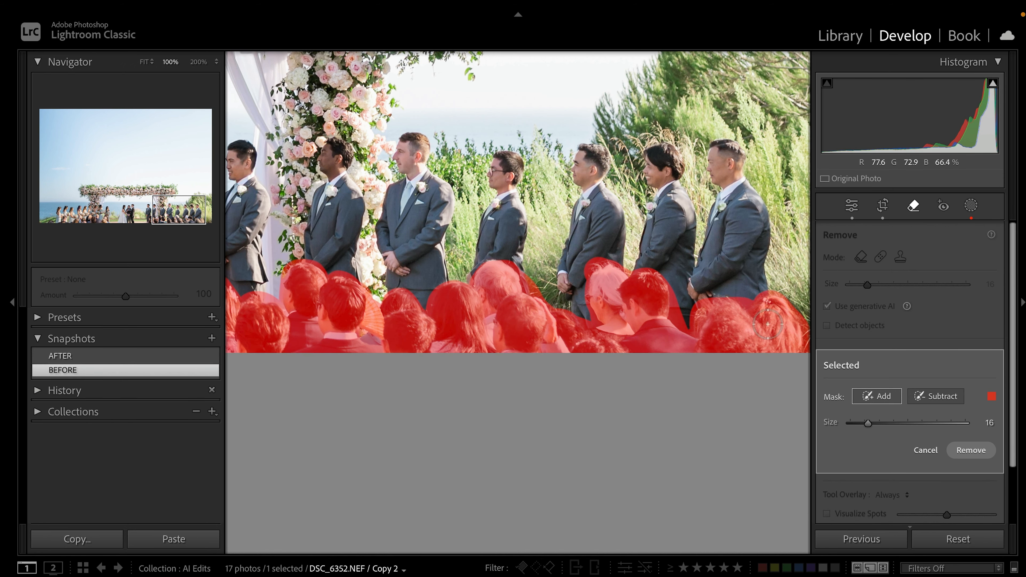
Zoom out to review coverage and generatively remove the marked guests
{"action": "key", "text": "ctrl+minus"}
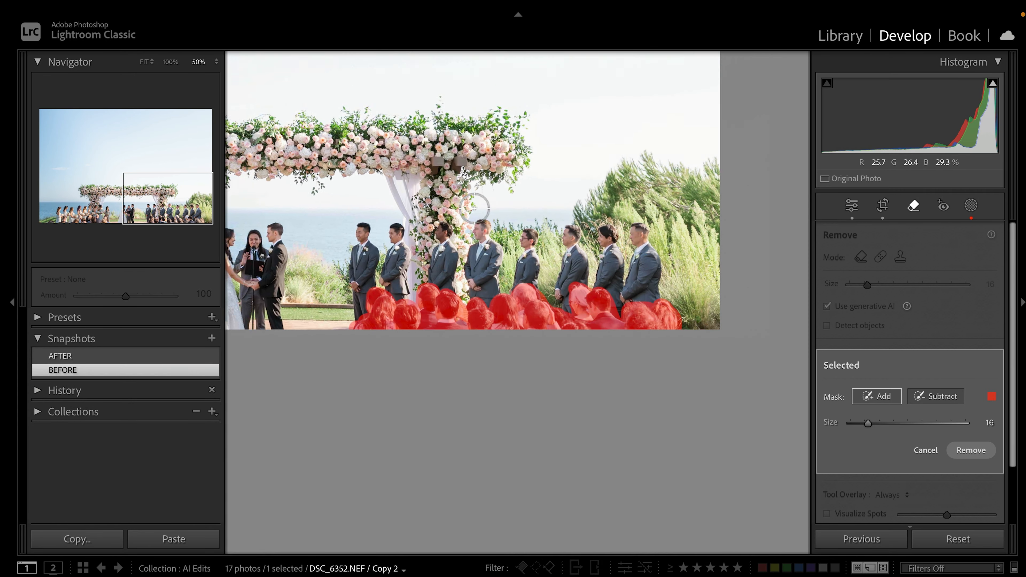
{"action": "key", "text": "ctrl+minus"}
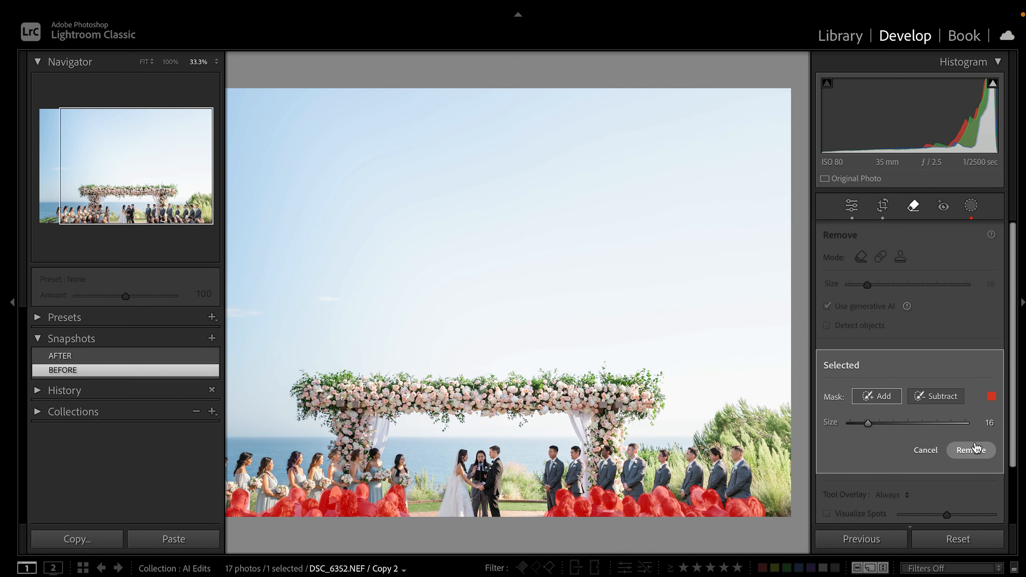
{"action": "left_click", "coordinate": [972, 450]}
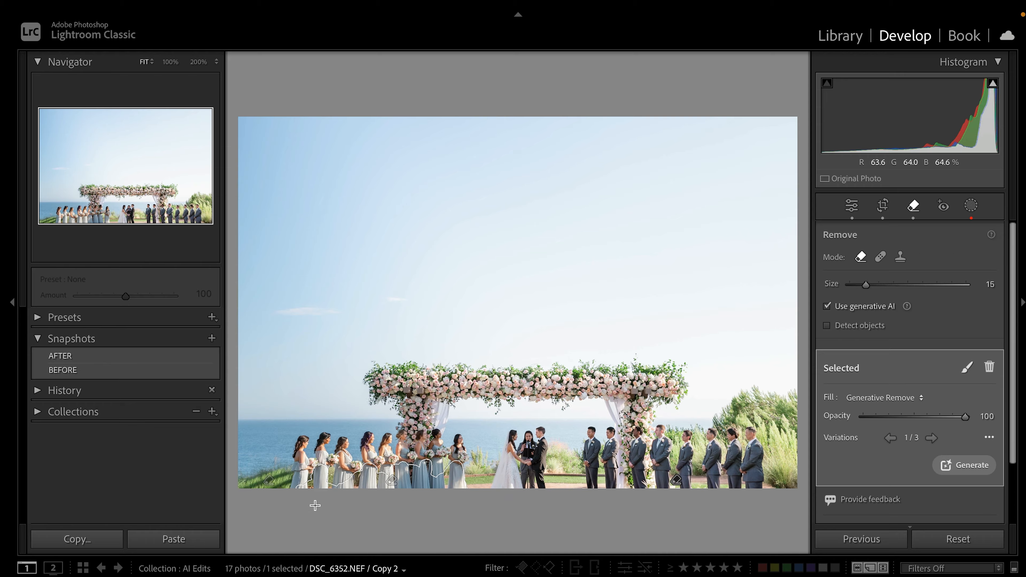
Zoom to 100% and pan along the bridesmaids to the couple, checking the grass fill
{"action": "key", "text": "super+equal"}
{"action": "key", "text": "super+equal"}
{"action": "key", "text": "super+equal"}
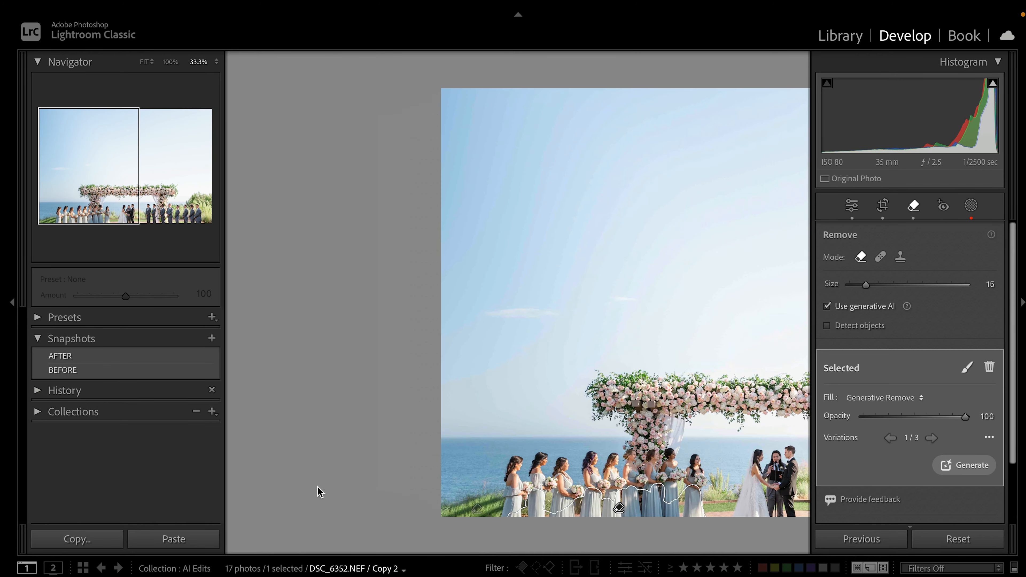
{"action": "key", "text": "super+equal"}
{"action": "key", "text": "super+equal"}
{"action": "key", "text": "super+equal"}
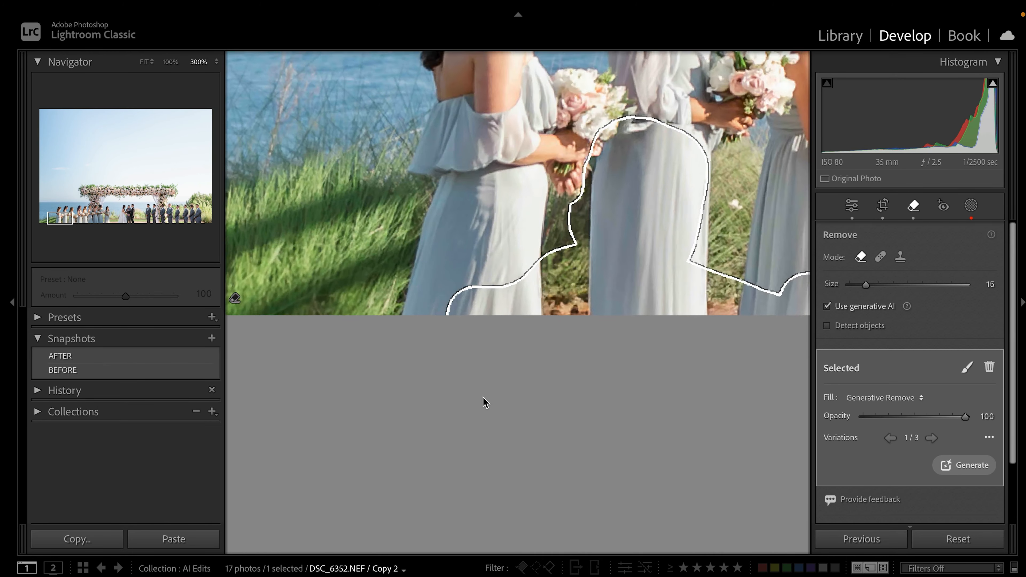
{"action": "left_click_drag", "start_coordinate": [566, 378], "coordinate": [384, 473]}
{"action": "key", "text": "super+minus"}
{"action": "key", "text": "super+minus"}
{"action": "key", "text": "super+minus"}
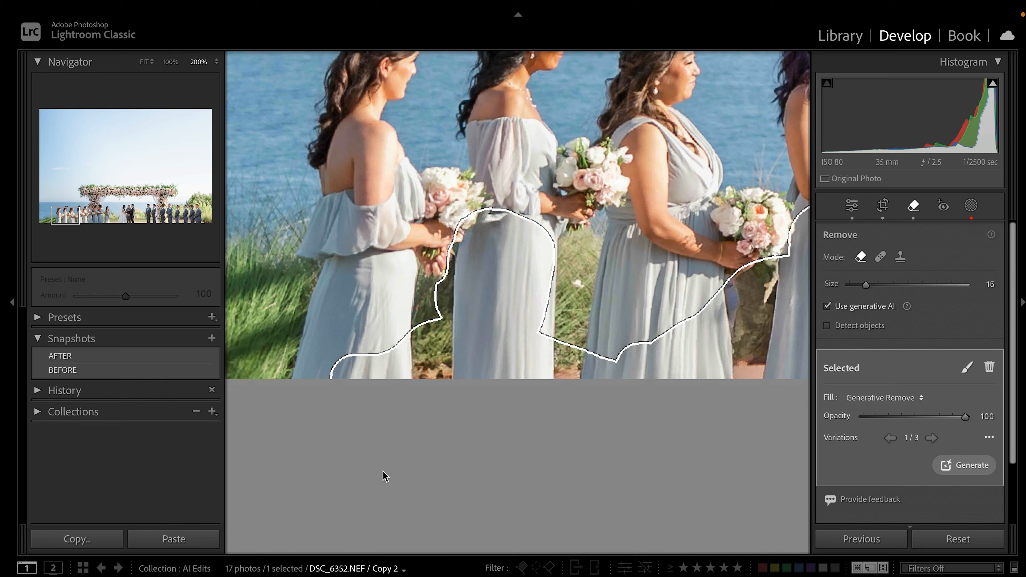
{"action": "key", "text": "super+equal"}
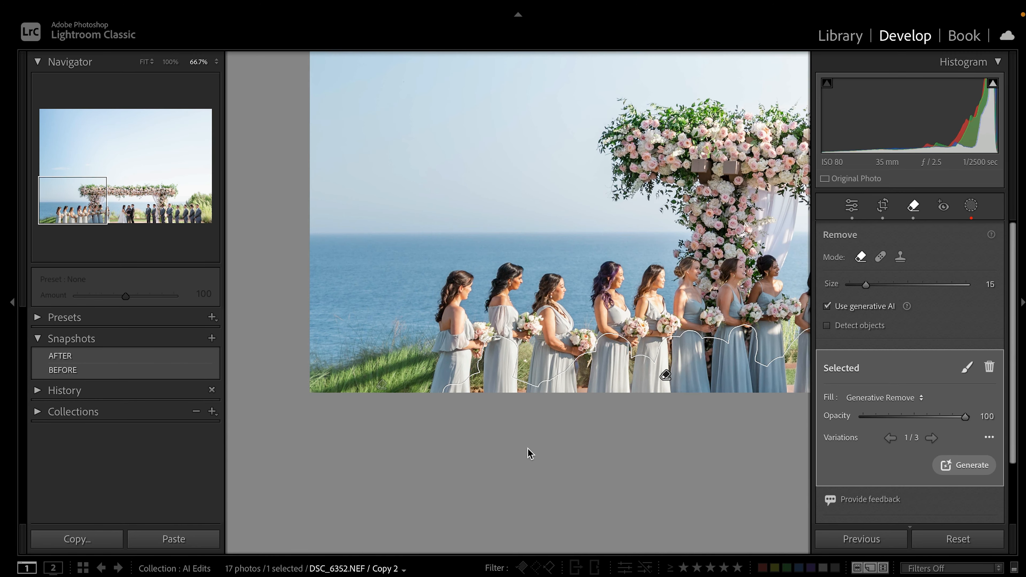
{"action": "left_click_drag", "start_coordinate": [530, 461], "coordinate": [429, 425]}
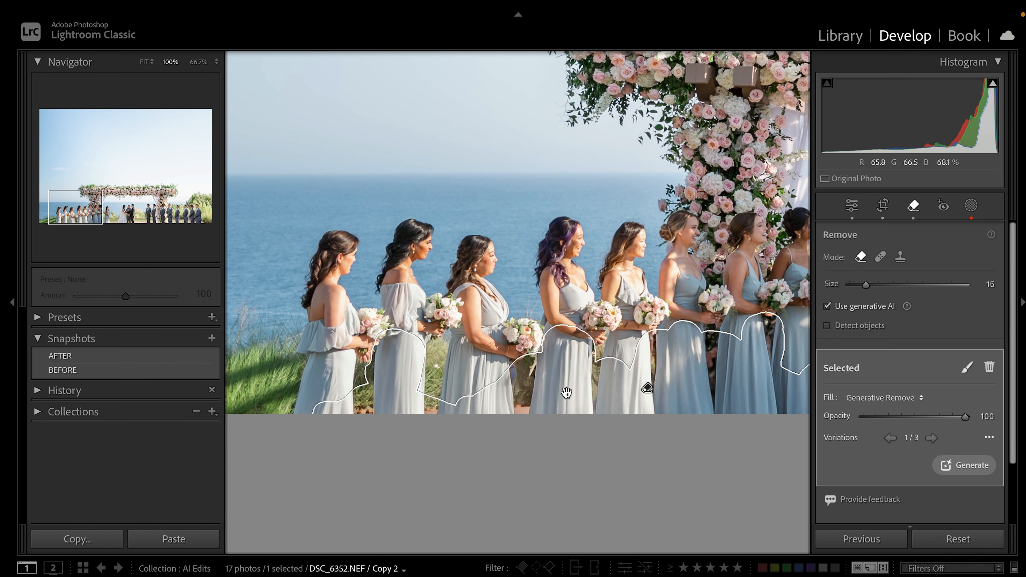
{"action": "left_click_drag", "start_coordinate": [612, 401], "coordinate": [467, 400]}
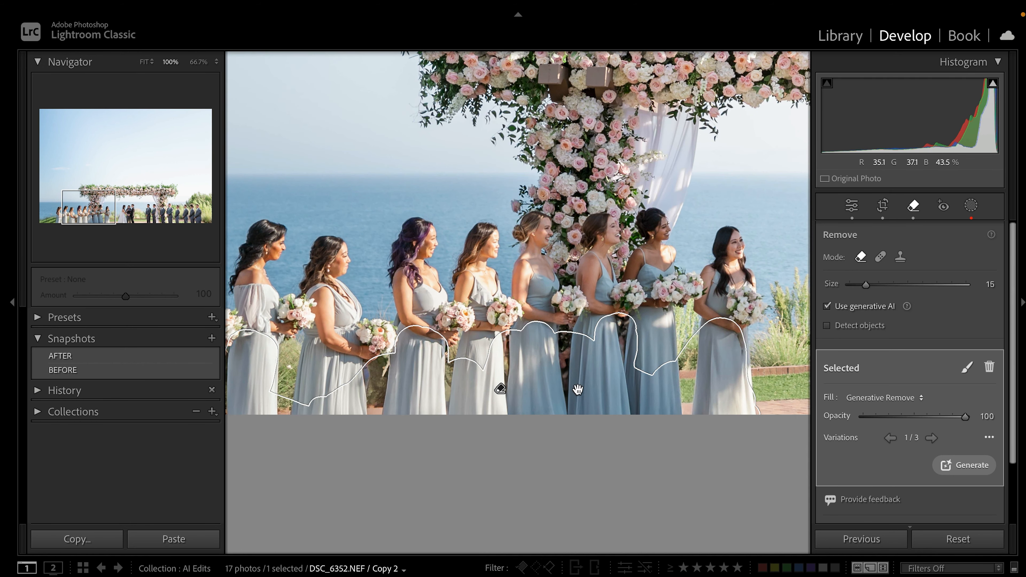
{"action": "left_click_drag", "start_coordinate": [580, 388], "coordinate": [378, 376]}
{"action": "left_click_drag", "start_coordinate": [546, 377], "coordinate": [520, 378]}
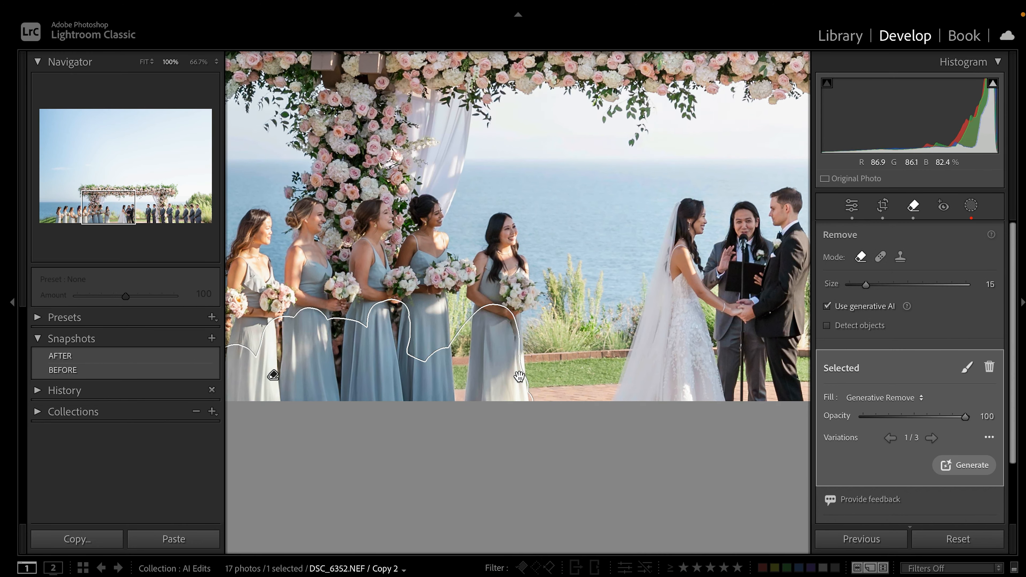
{"action": "key", "text": "super+equal"}
{"action": "key", "text": "super+equal"}
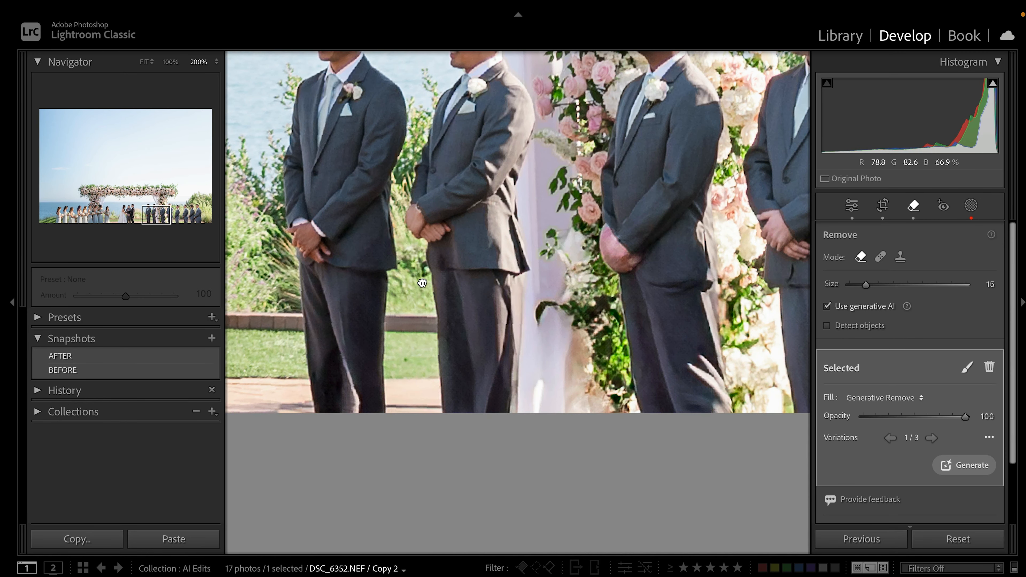
Compare the fill variations beneath the groomsmen by the arch
{"action": "left_click_drag", "start_coordinate": [422, 283], "coordinate": [419, 234]}
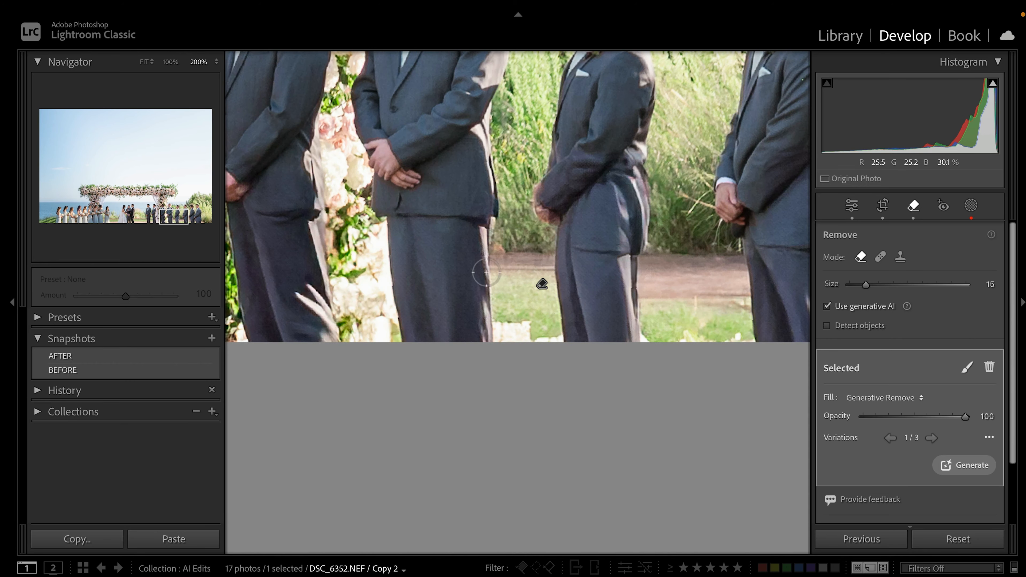
{"action": "left_click_drag", "start_coordinate": [448, 283], "coordinate": [531, 280]}
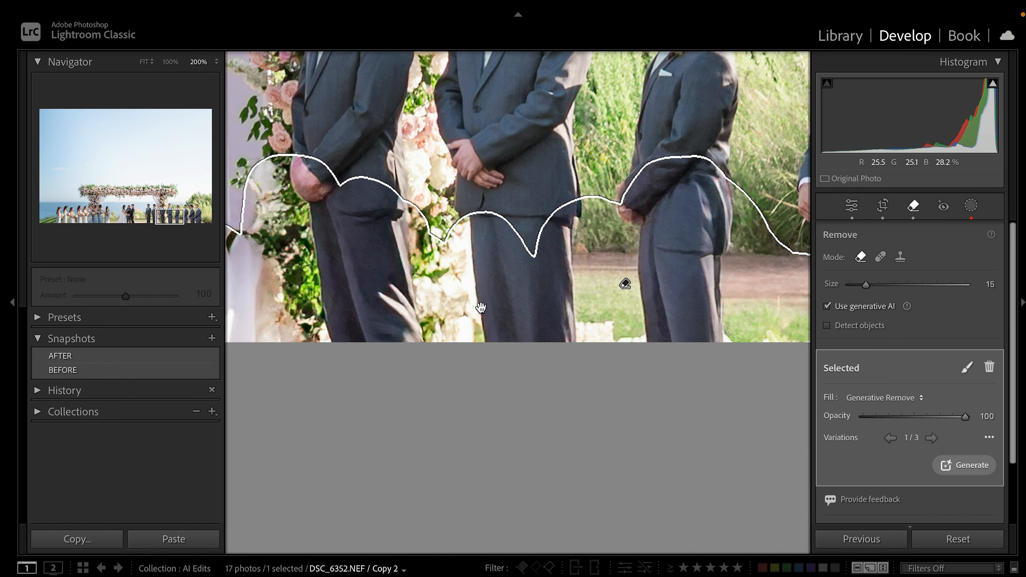
{"action": "left_click_drag", "start_coordinate": [398, 295], "coordinate": [534, 240]}
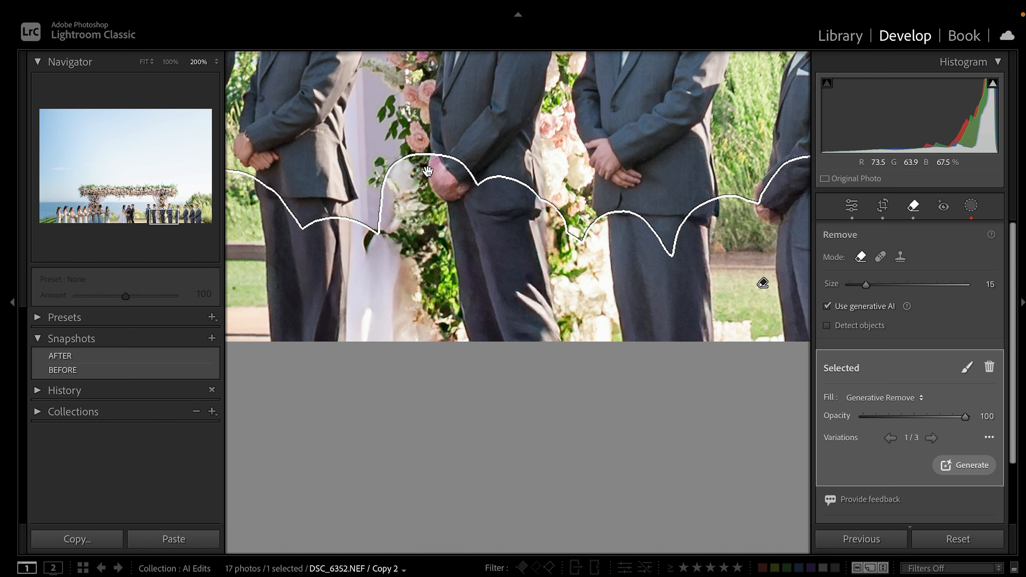
{"action": "left_click", "coordinate": [931, 438]}
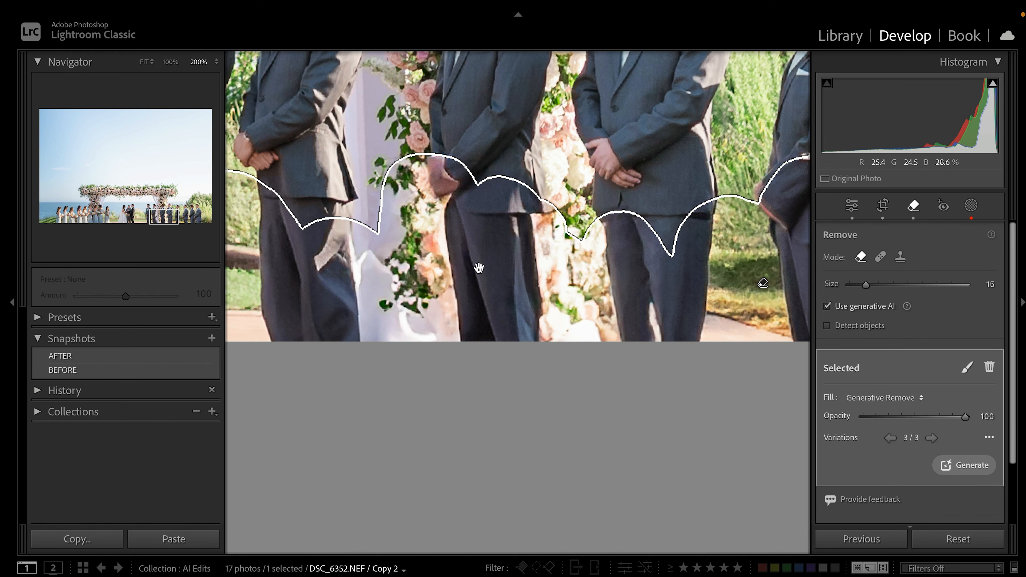
{"action": "left_click", "coordinate": [932, 437]}
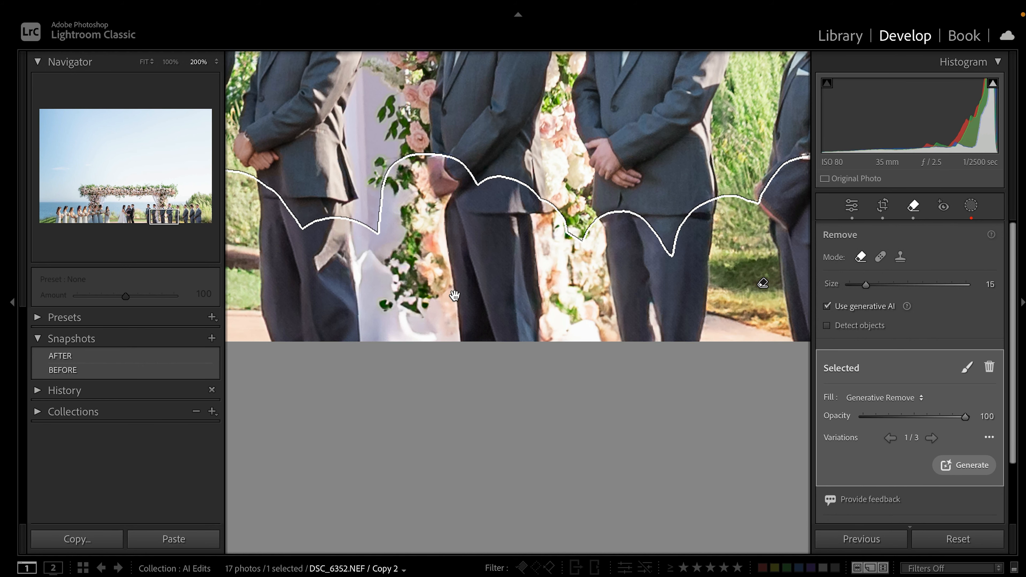
{"action": "left_click_drag", "start_coordinate": [440, 296], "coordinate": [658, 304]}
{"action": "left_click", "coordinate": [931, 438]}
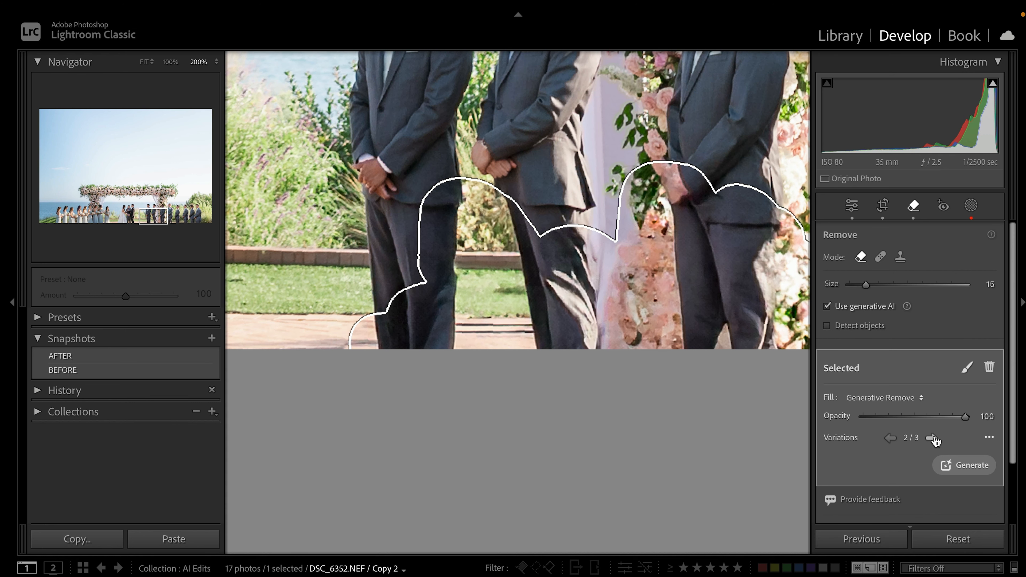
{"action": "left_click", "coordinate": [891, 439]}
{"action": "left_click", "coordinate": [932, 440]}
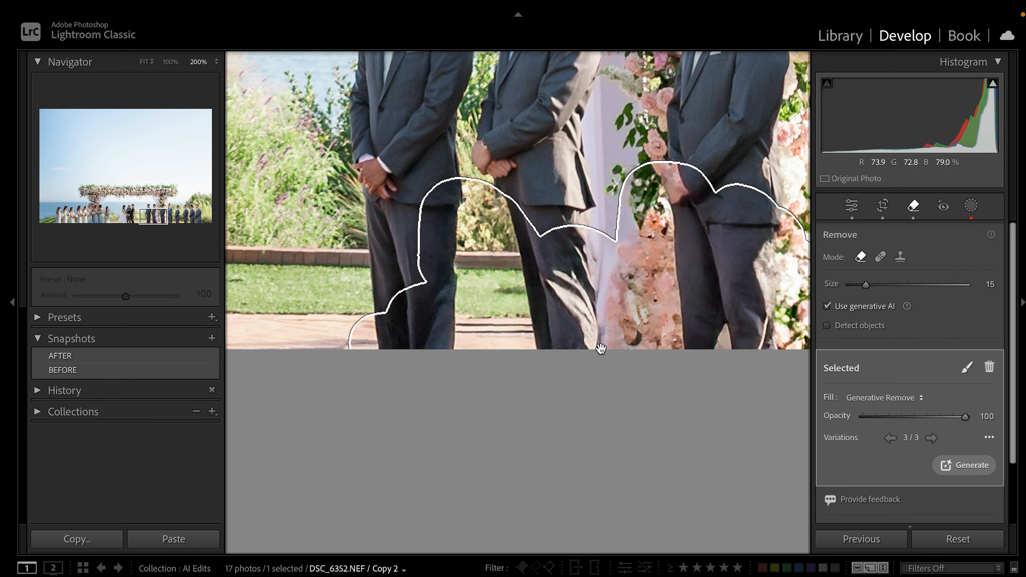
Pan along to the far-right groomsmen reviewing variation 3 of 3, then zoom out
{"action": "left_click_drag", "start_coordinate": [703, 270], "coordinate": [344, 270]}
{"action": "left_click_drag", "start_coordinate": [637, 331], "coordinate": [457, 327]}
{"action": "left_click_drag", "start_coordinate": [526, 297], "coordinate": [470, 310]}
{"action": "left_click_drag", "start_coordinate": [572, 303], "coordinate": [479, 296]}
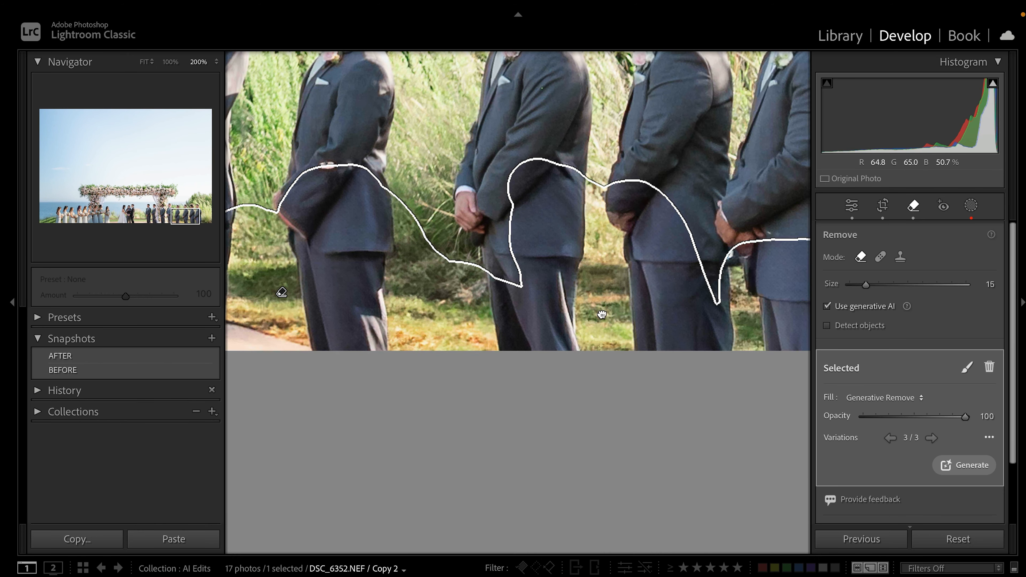
{"action": "left_click_drag", "start_coordinate": [601, 313], "coordinate": [399, 307]}
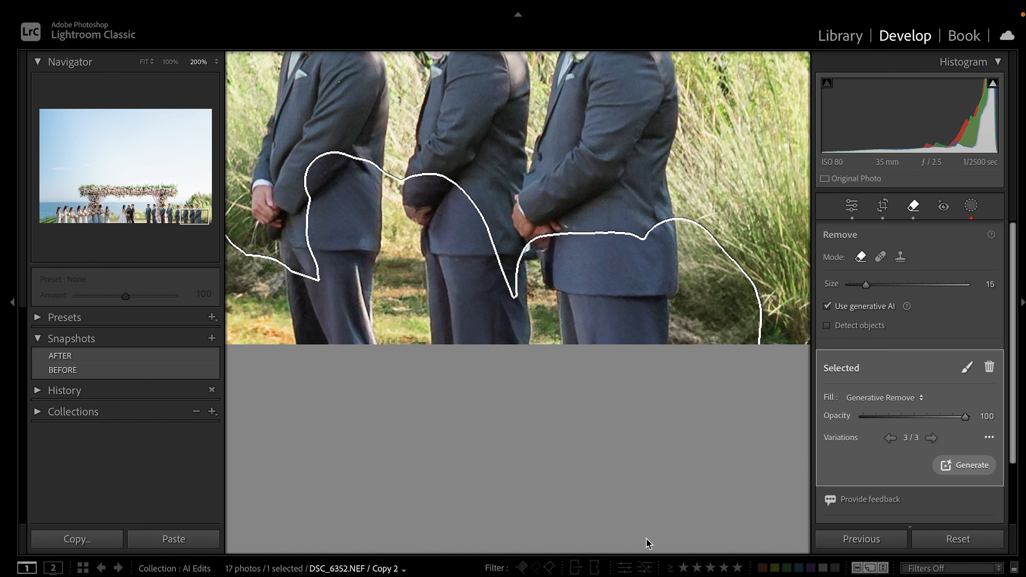
{"action": "key", "text": "super+minus"}
{"action": "key", "text": "super+minus"}
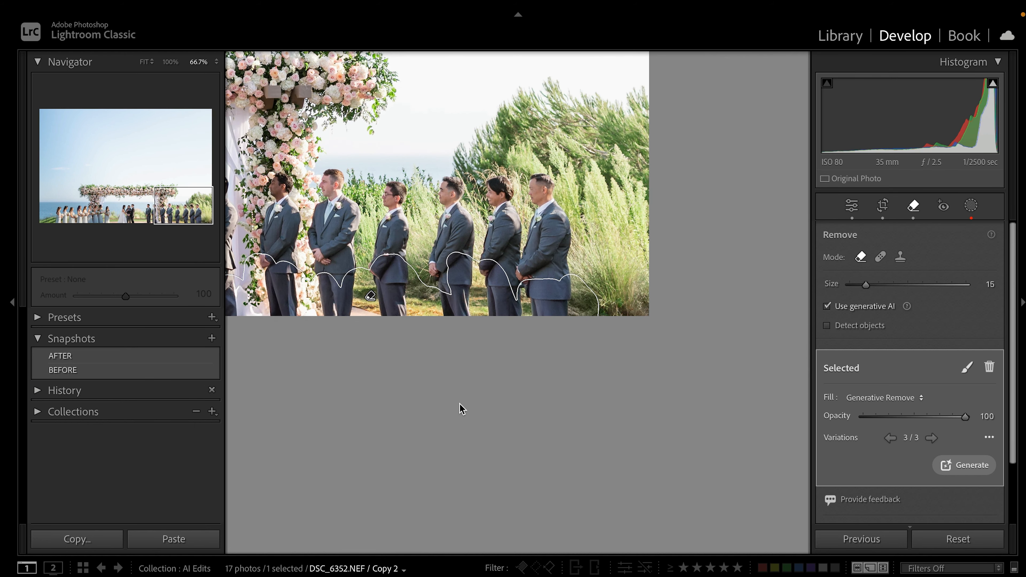
Zoom out to see the whole arch and sky in the cleaned ceremony photo
{"action": "key", "text": "super+minus"}
{"action": "key", "text": "super+minus"}
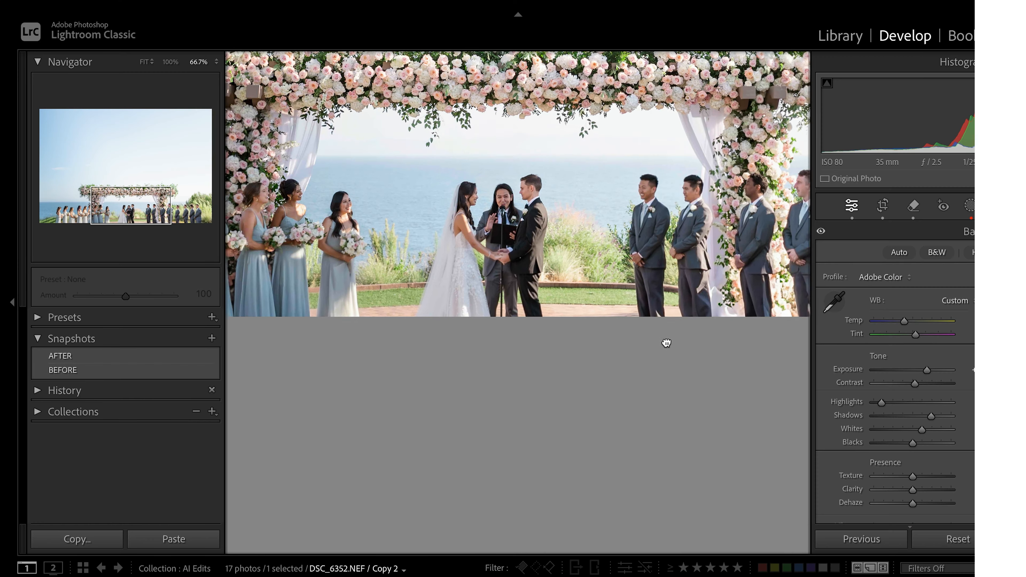
Pan across the arch and groomsmen, then fit the entire ceremony photo in the window
{"action": "left_click_drag", "start_coordinate": [664, 339], "coordinate": [477, 481]}
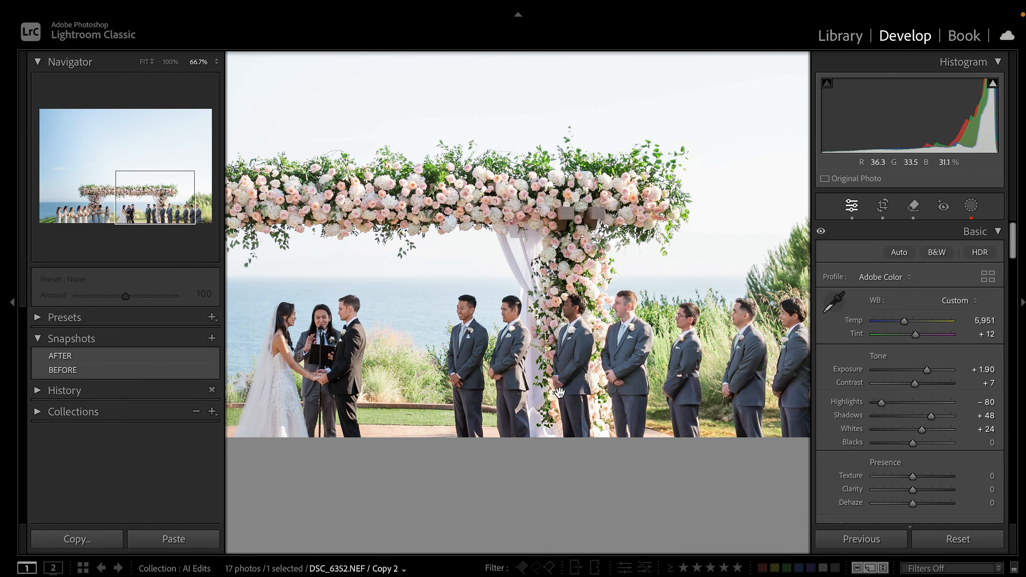
{"action": "left_click_drag", "start_coordinate": [553, 382], "coordinate": [521, 420]}
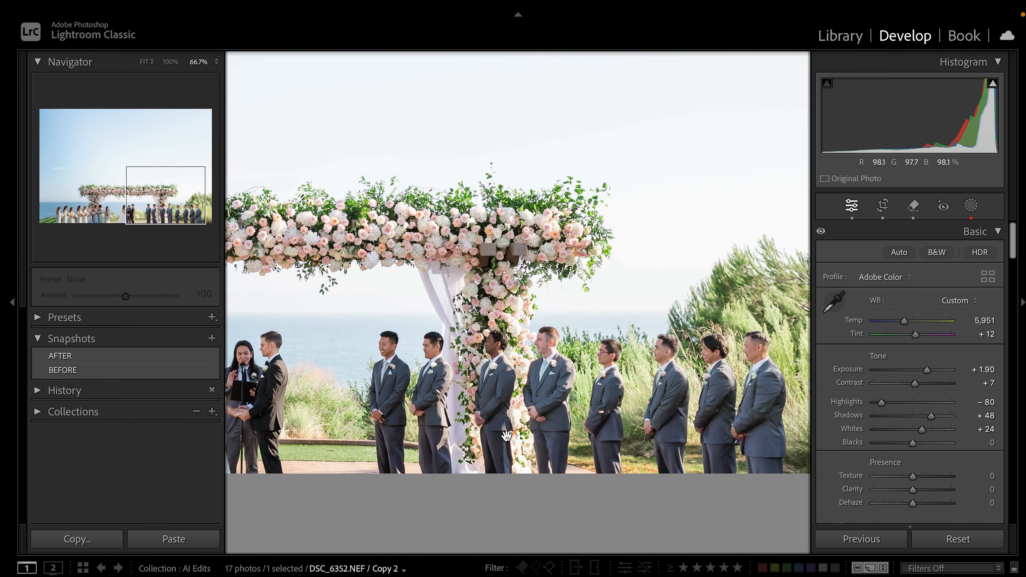
{"action": "left_click", "coordinate": [434, 366]}
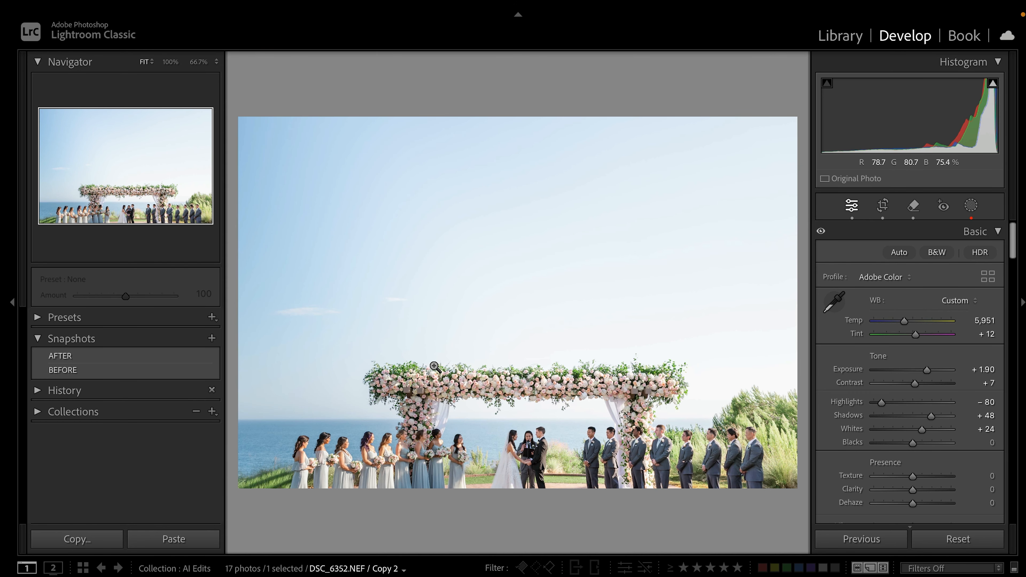